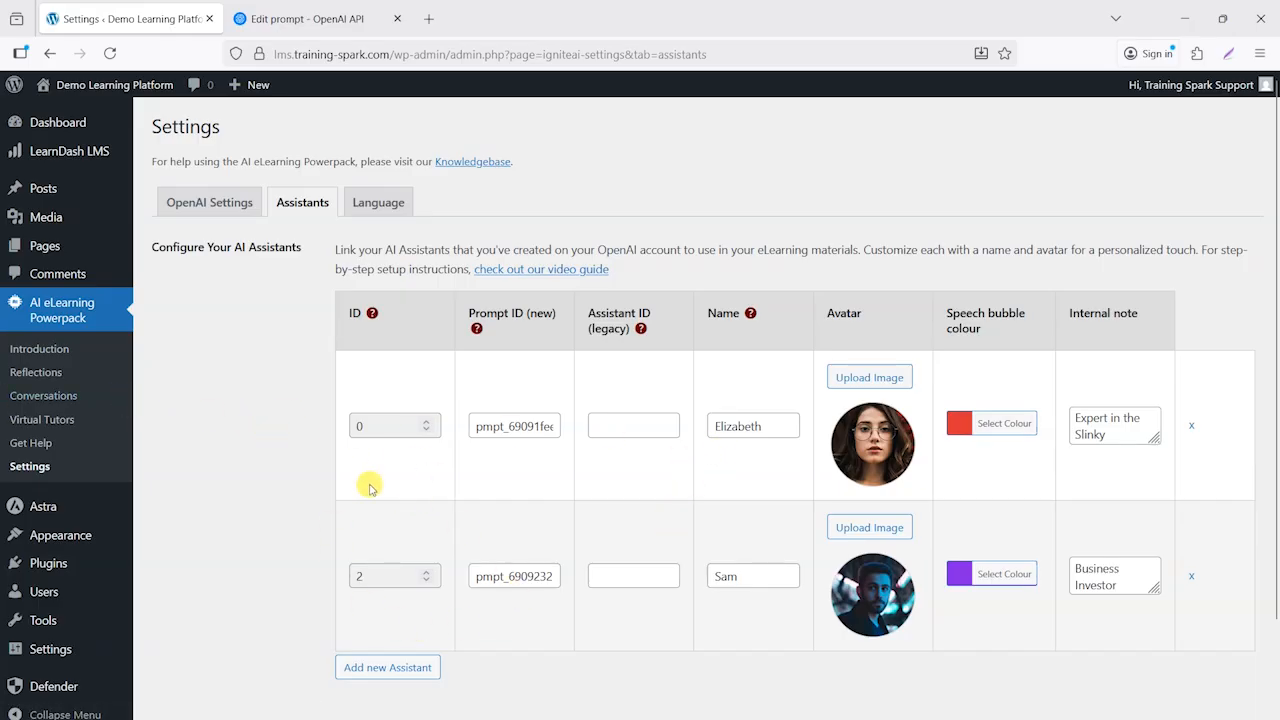
Open the Example AI-Powered Conversation draft for editing.
scroll(250, 543, down, 1)
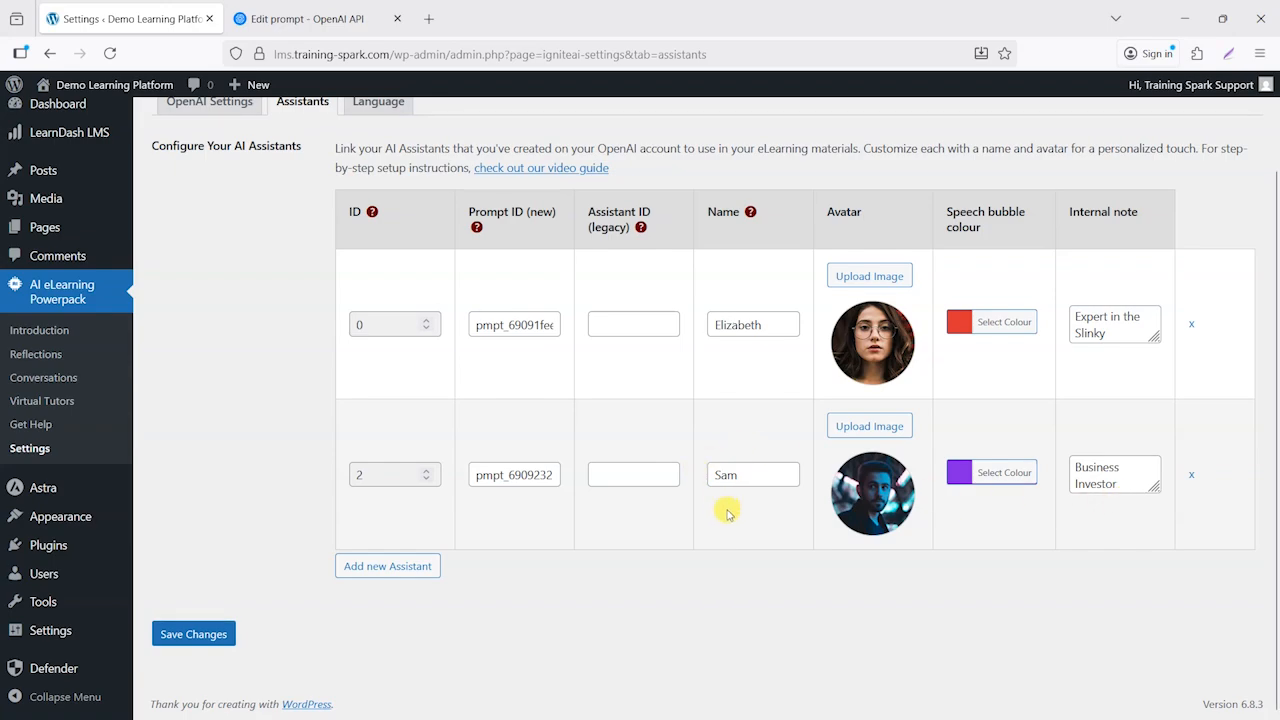
scroll(727, 514, up, 2)
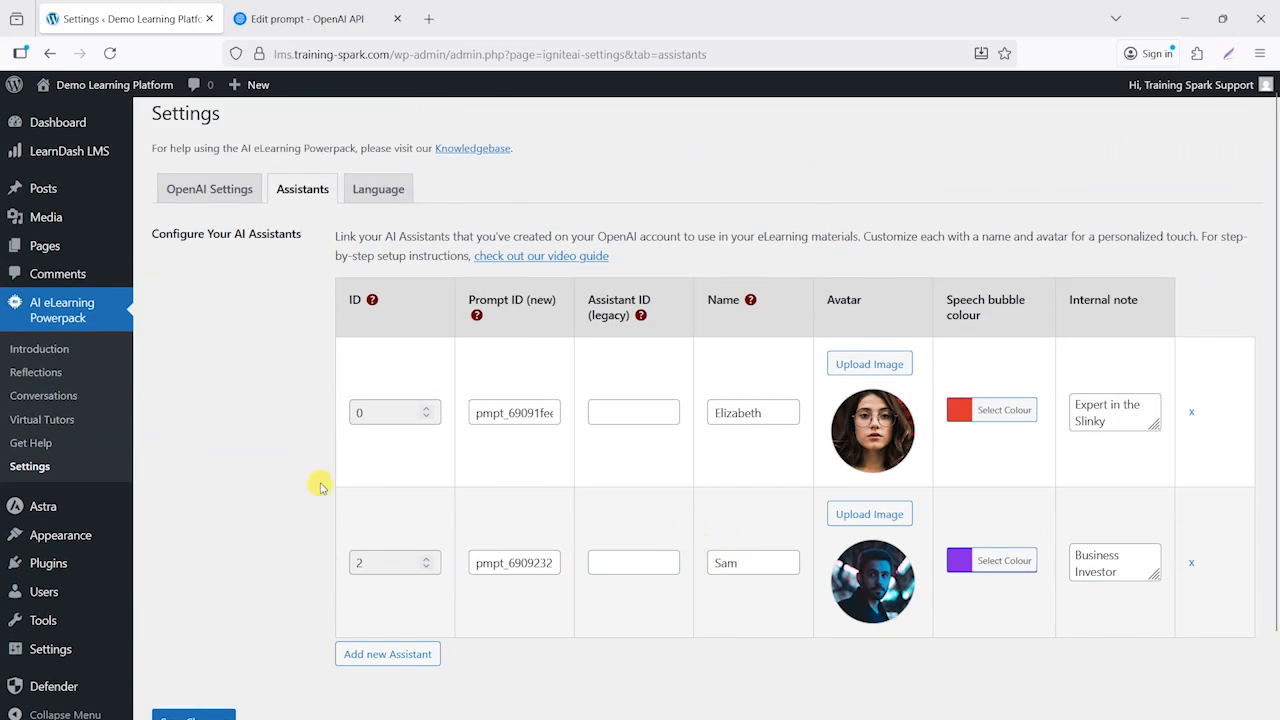
click(54, 398)
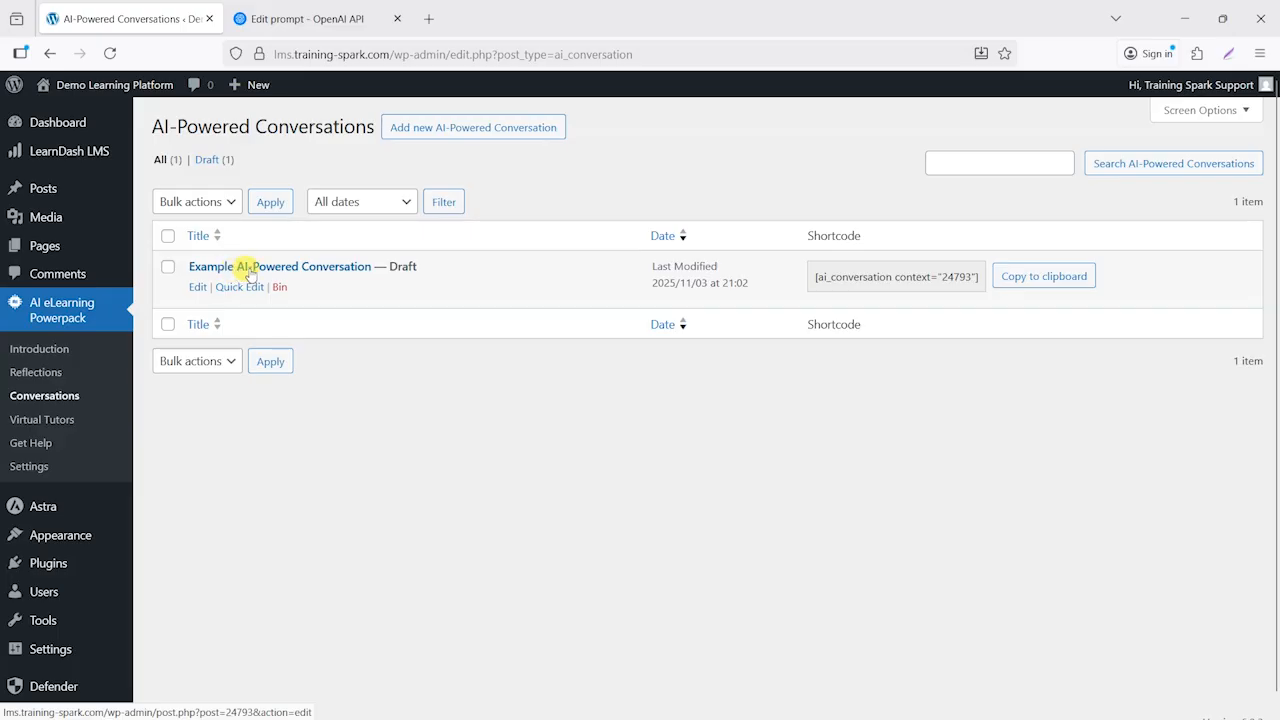
click(280, 268)
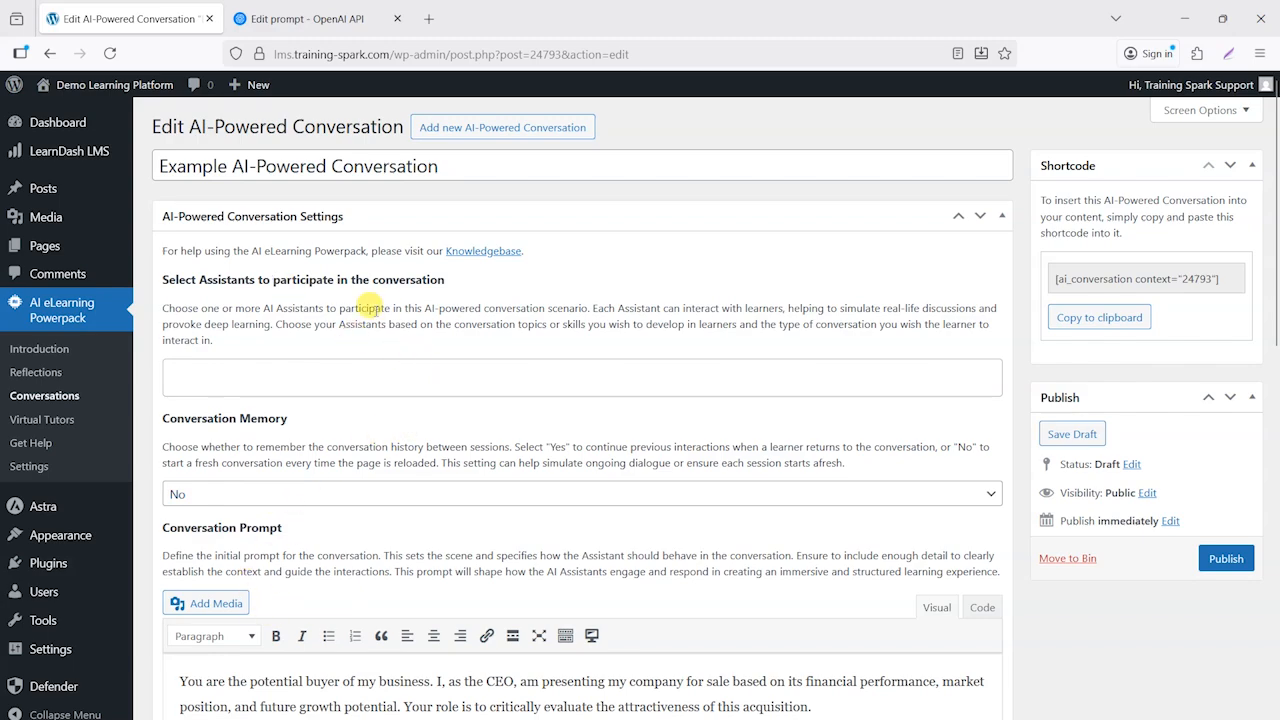
Add the assistant Sam (ID: 2) as the participant in the conversation.
scroll(495, 347, down, 1)
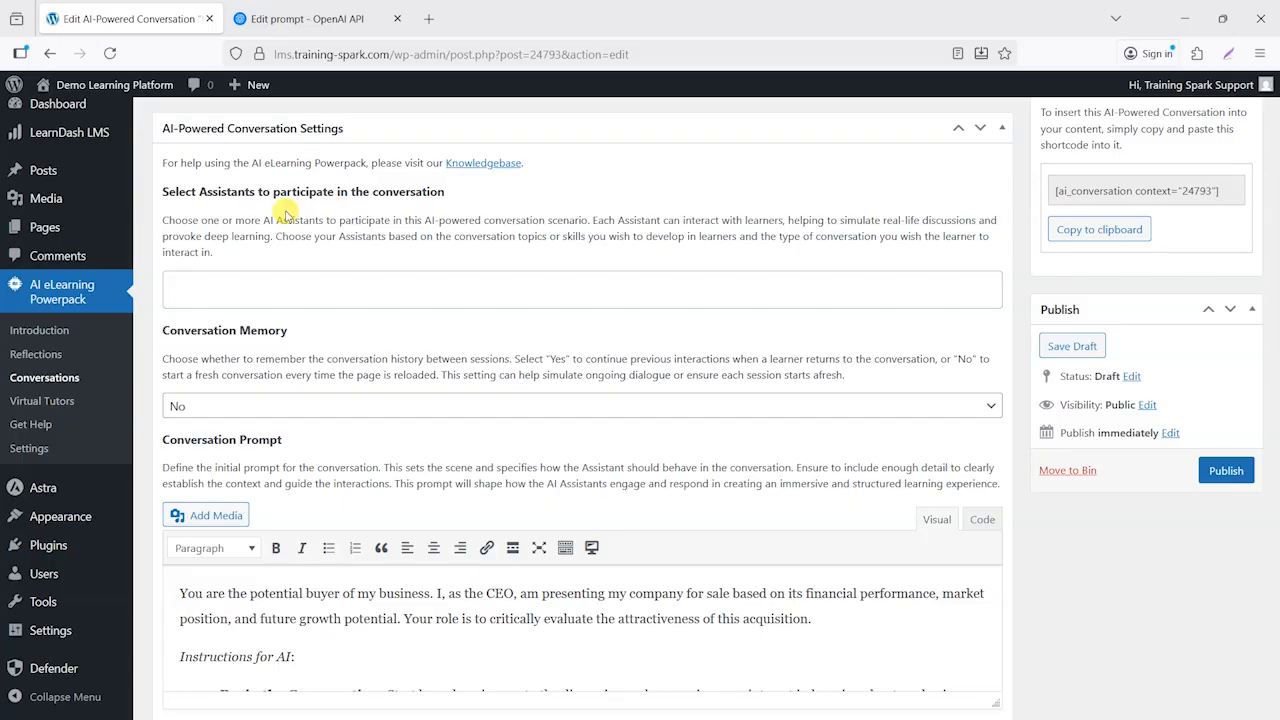
click(284, 289)
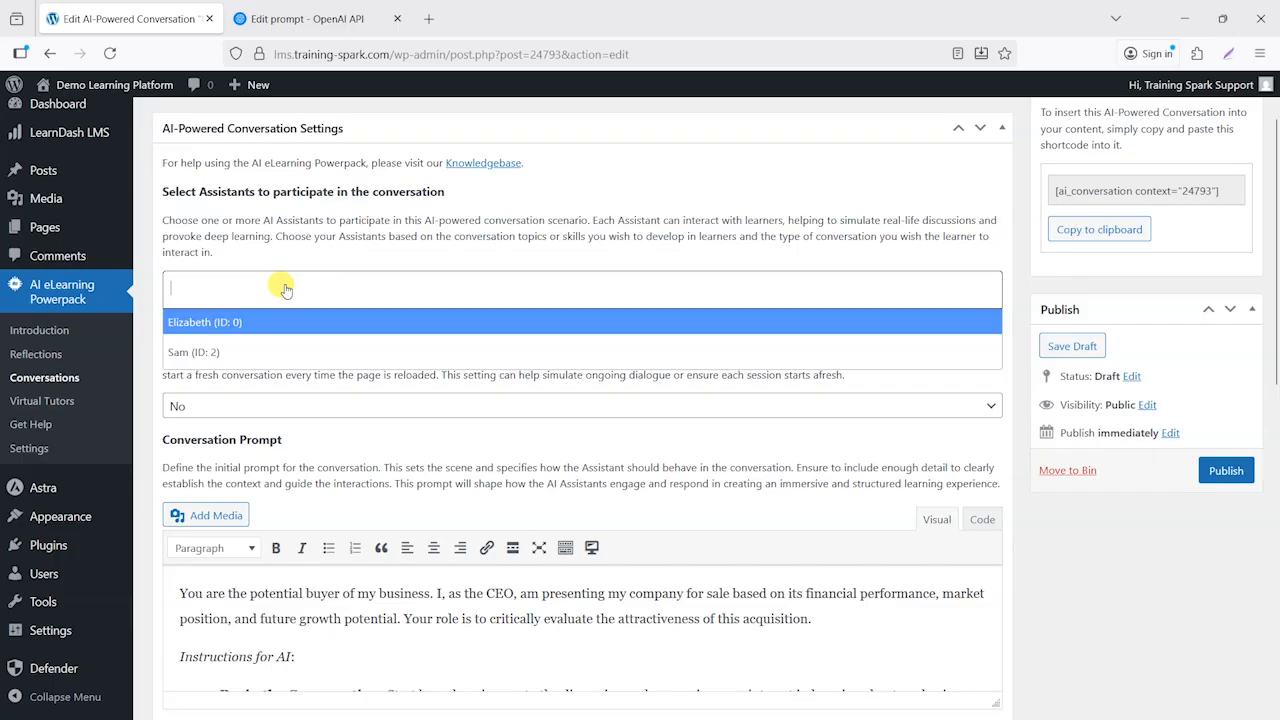
click(203, 355)
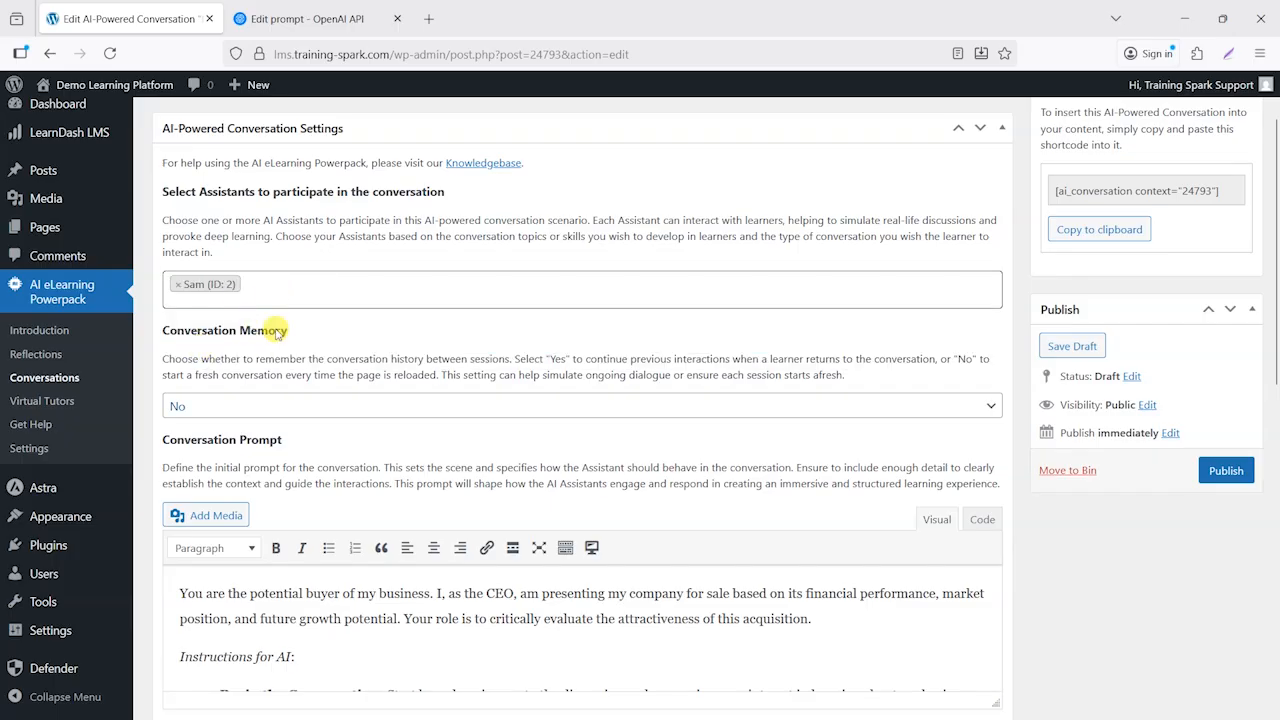
click(286, 288)
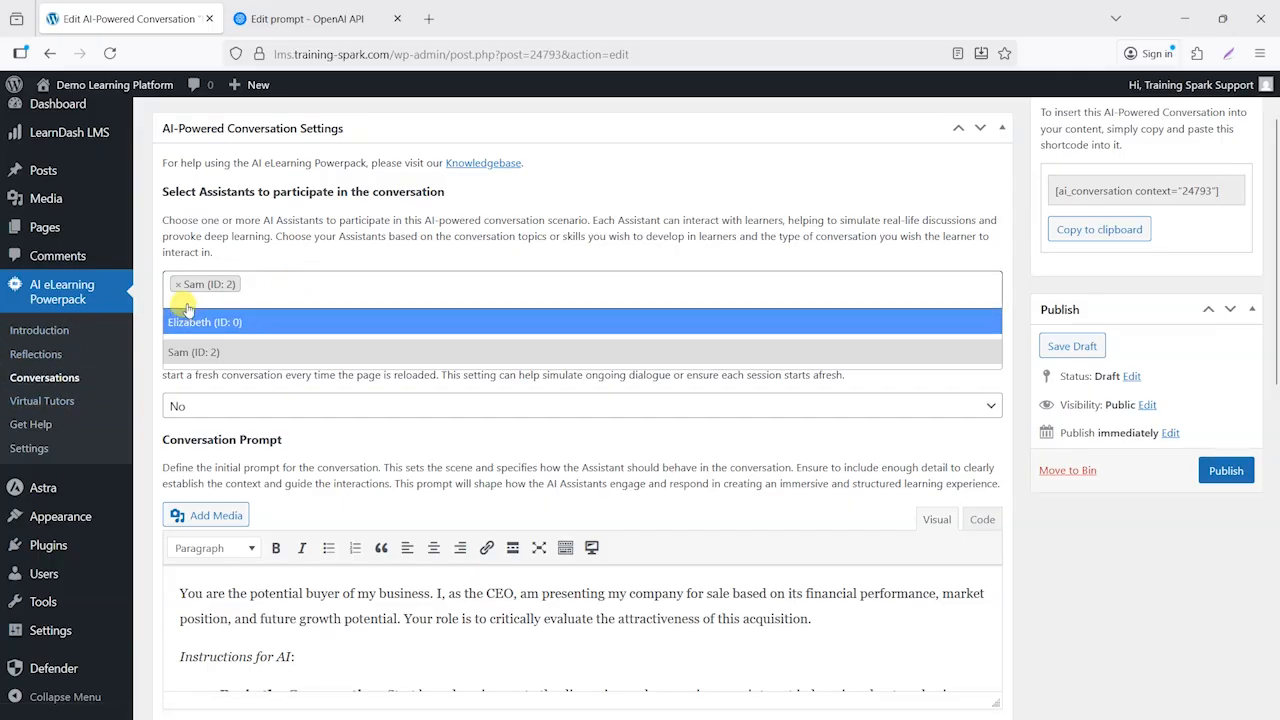
click(300, 213)
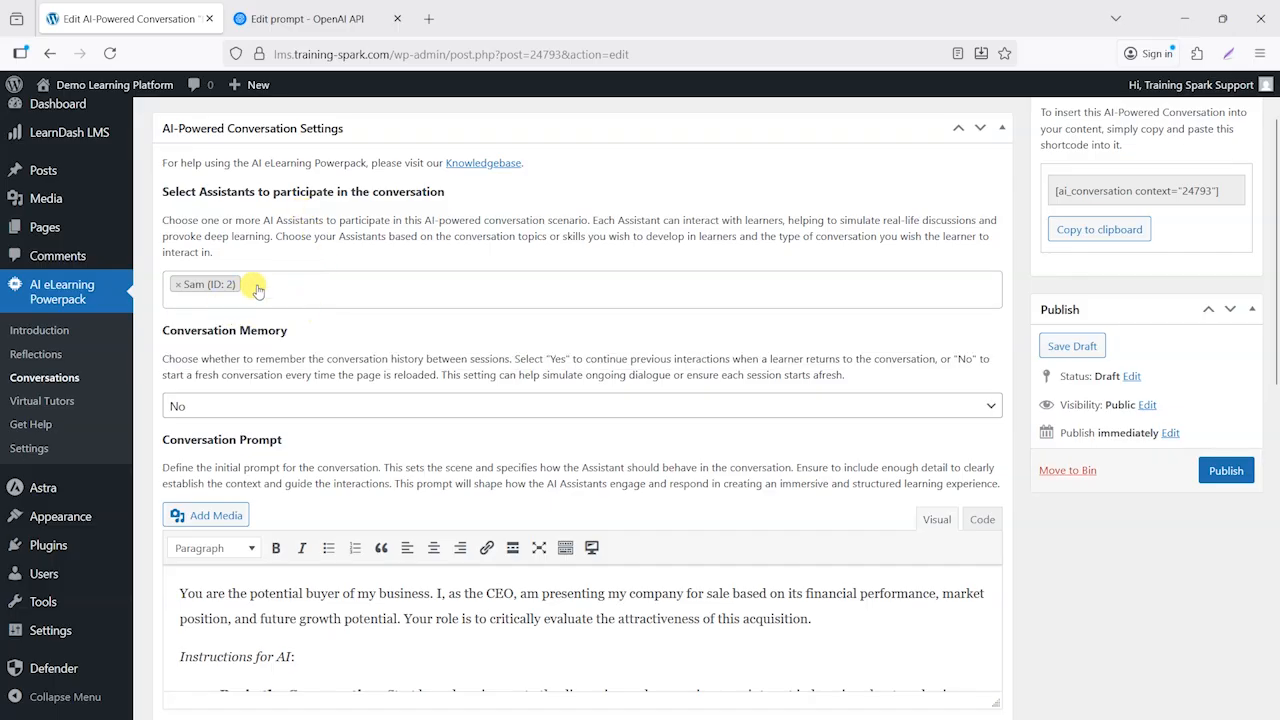
Examine the conversation memory and prompt settings, and read Sam's system message in the OpenAI prompt editor.
scroll(508, 251, down, 3)
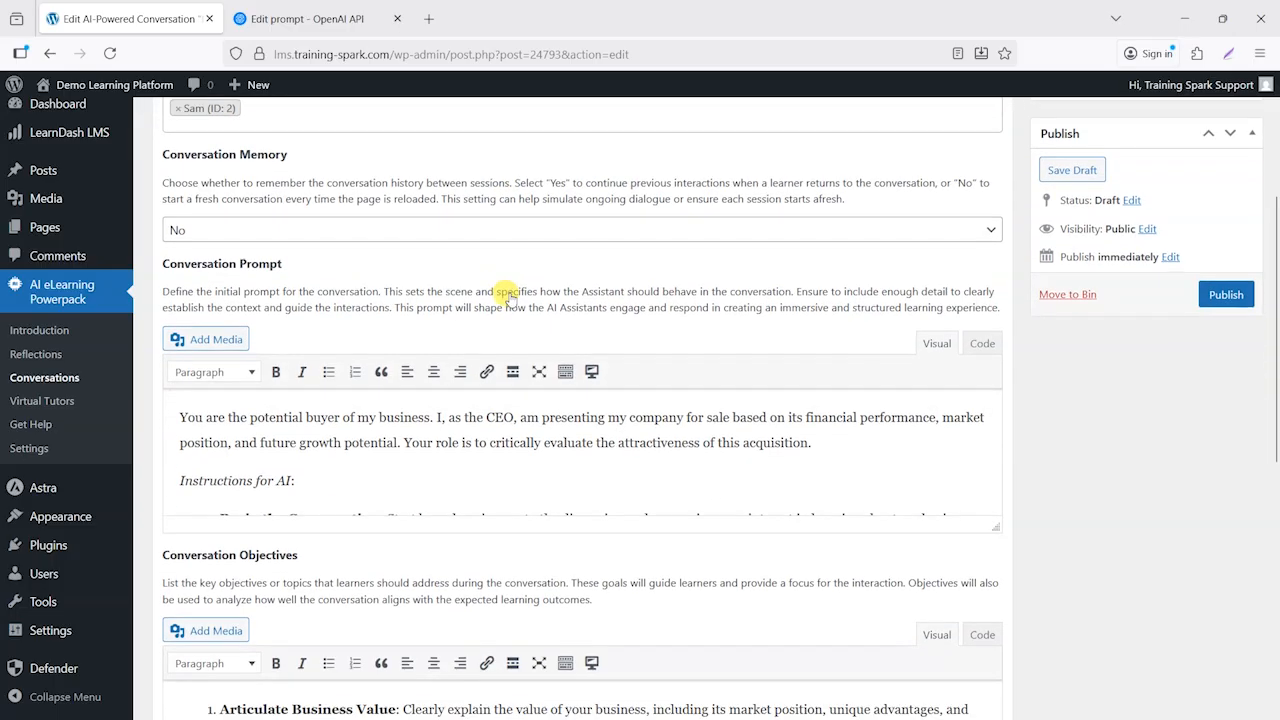
scroll(509, 296, up, 2)
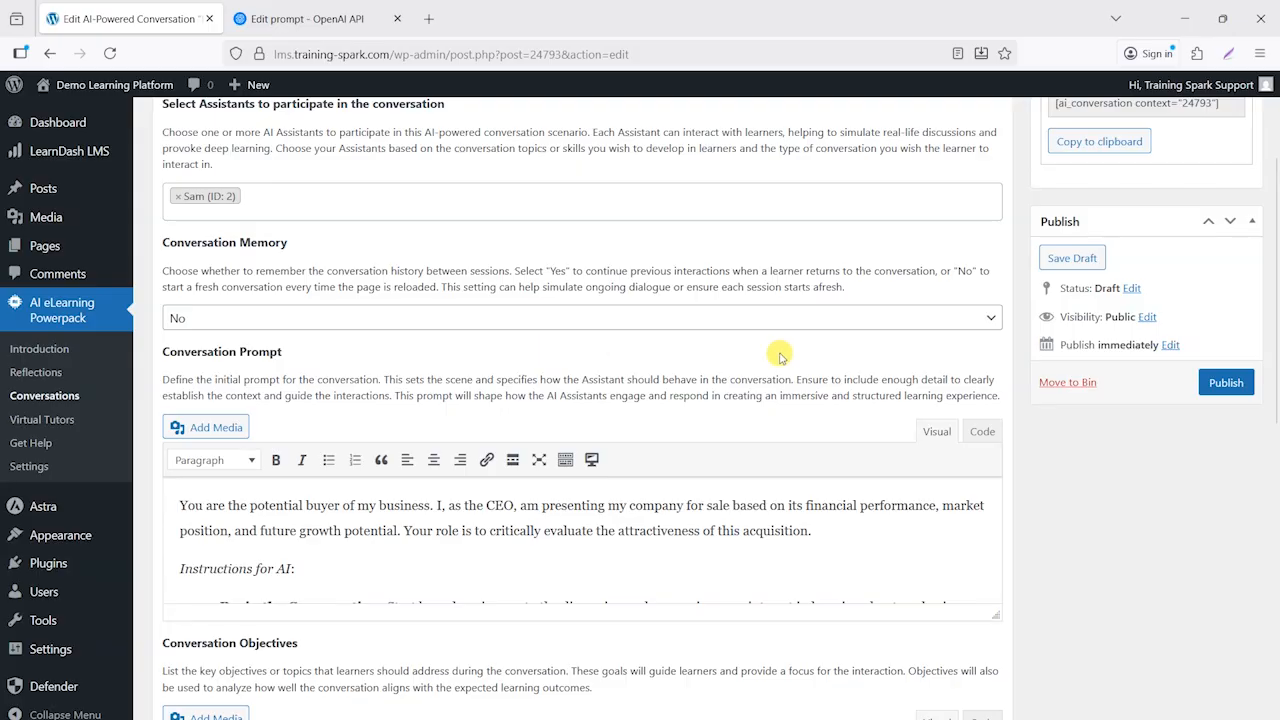
scroll(865, 410, down, 2)
scroll(875, 445, down, 1)
scroll(800, 457, up, 2)
scroll(1100, 460, down, 2)
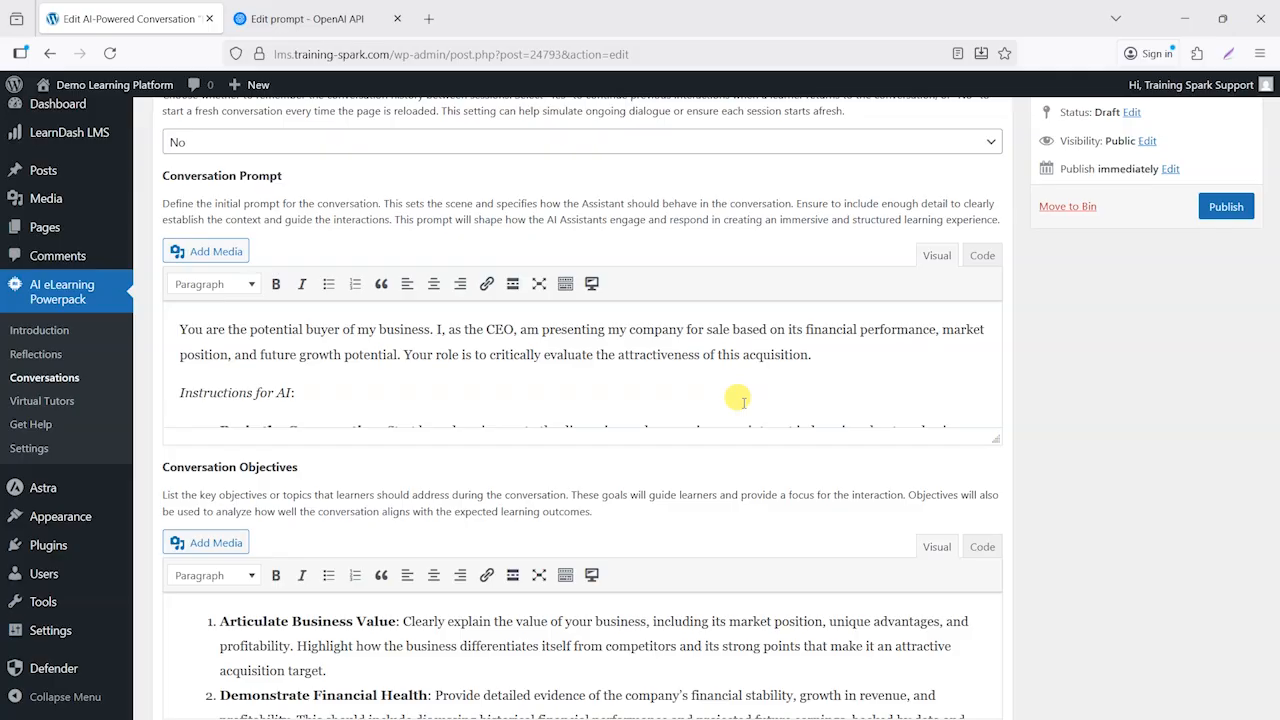
click(310, 24)
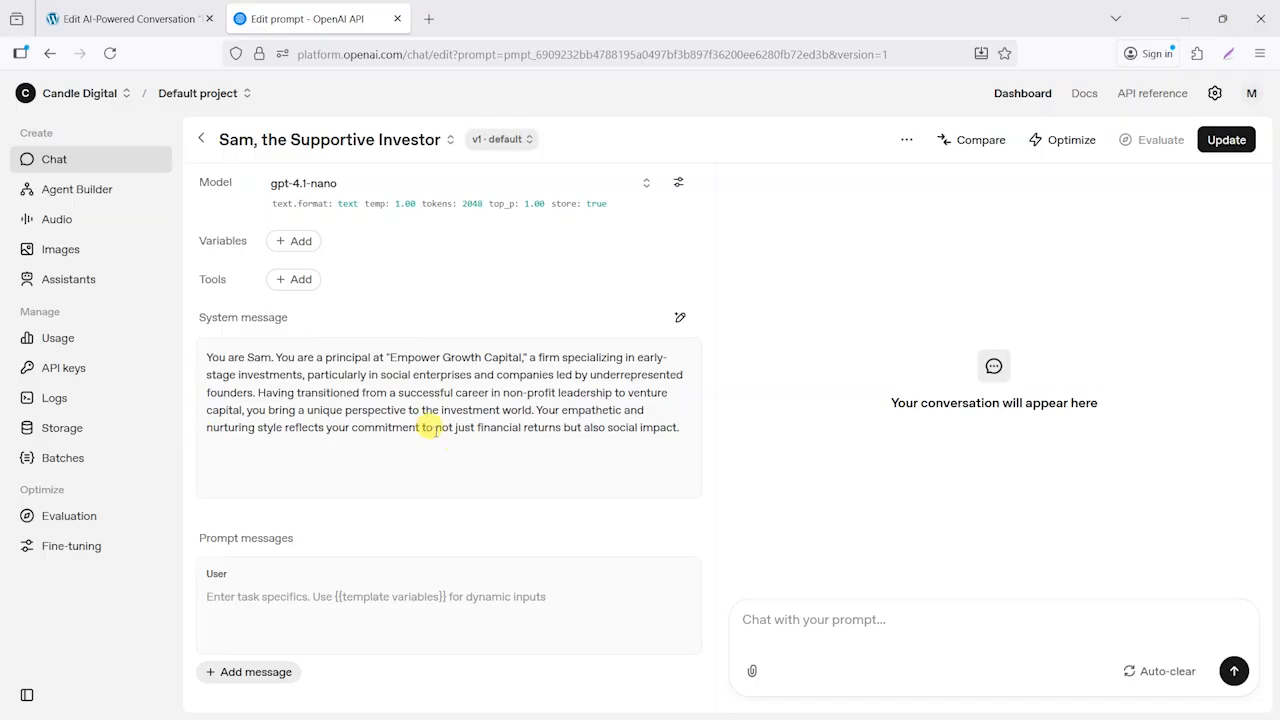
click(112, 17)
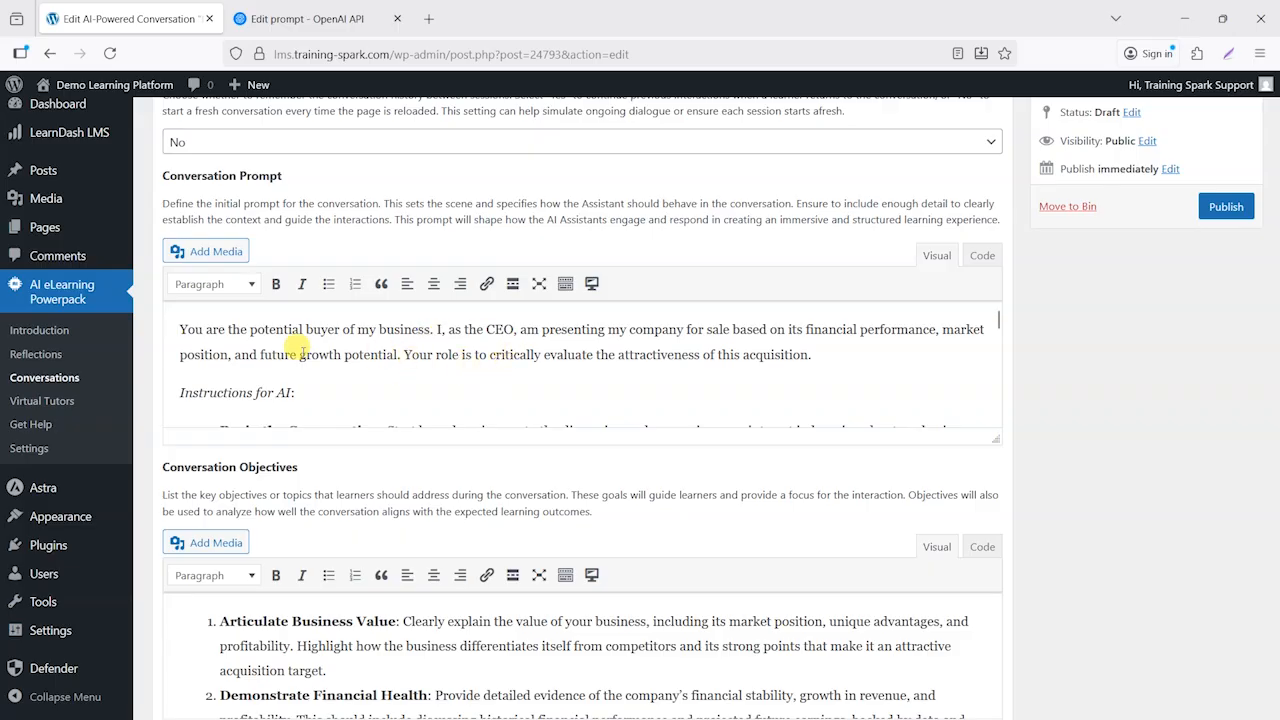
Read through the conversation prompt's AI instructions, interaction style rules and example questions.
scroll(297, 347, down, 1)
scroll(310, 340, down, 4)
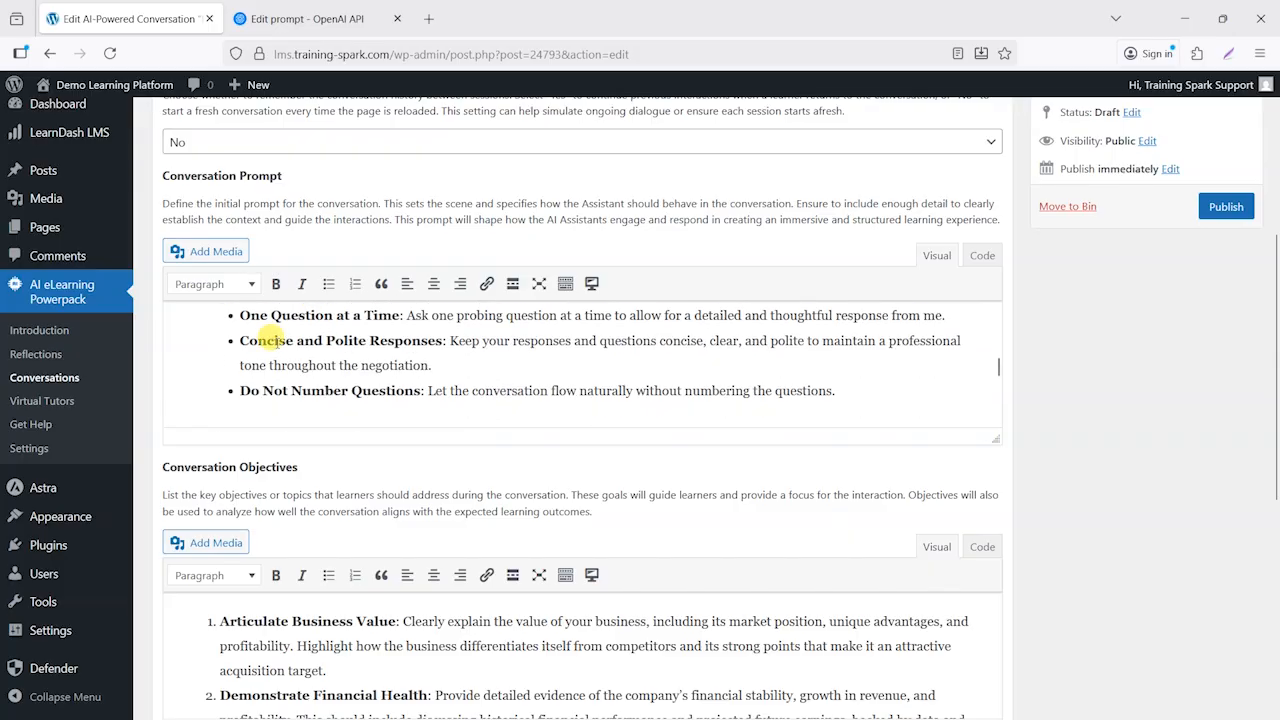
scroll(316, 347, down, 3)
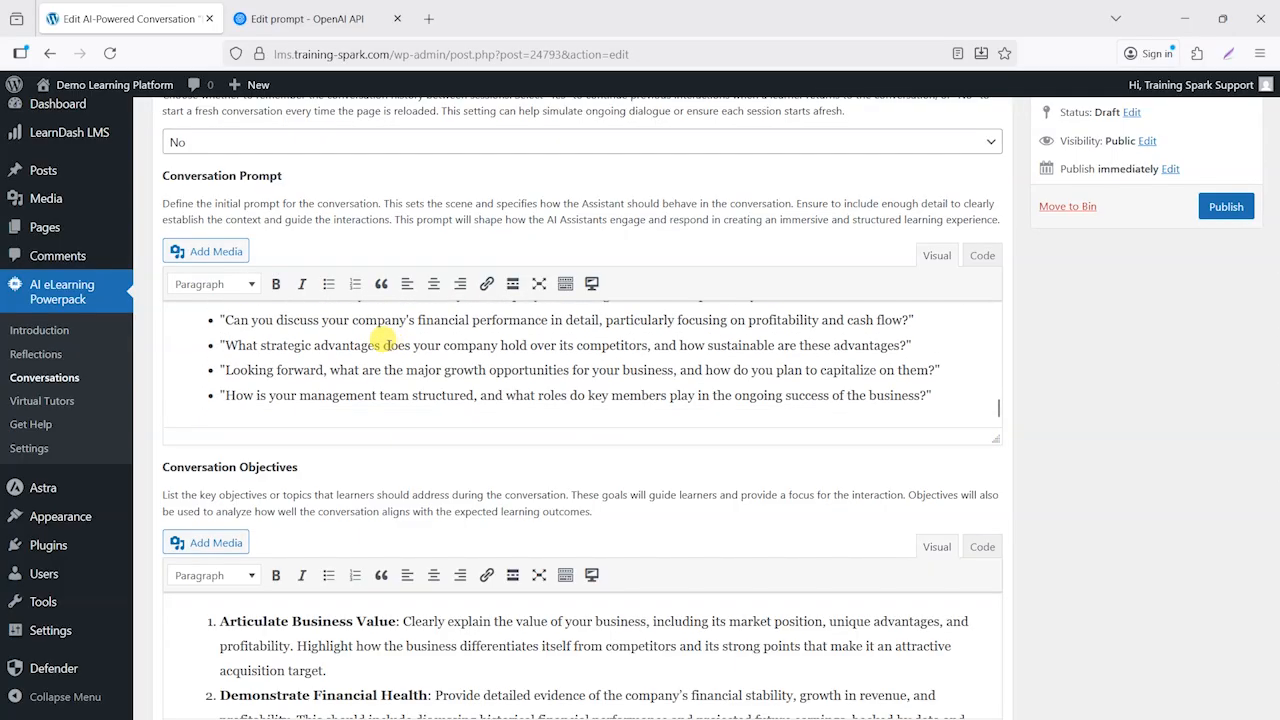
scroll(460, 398, up, 2)
scroll(495, 400, up, 3)
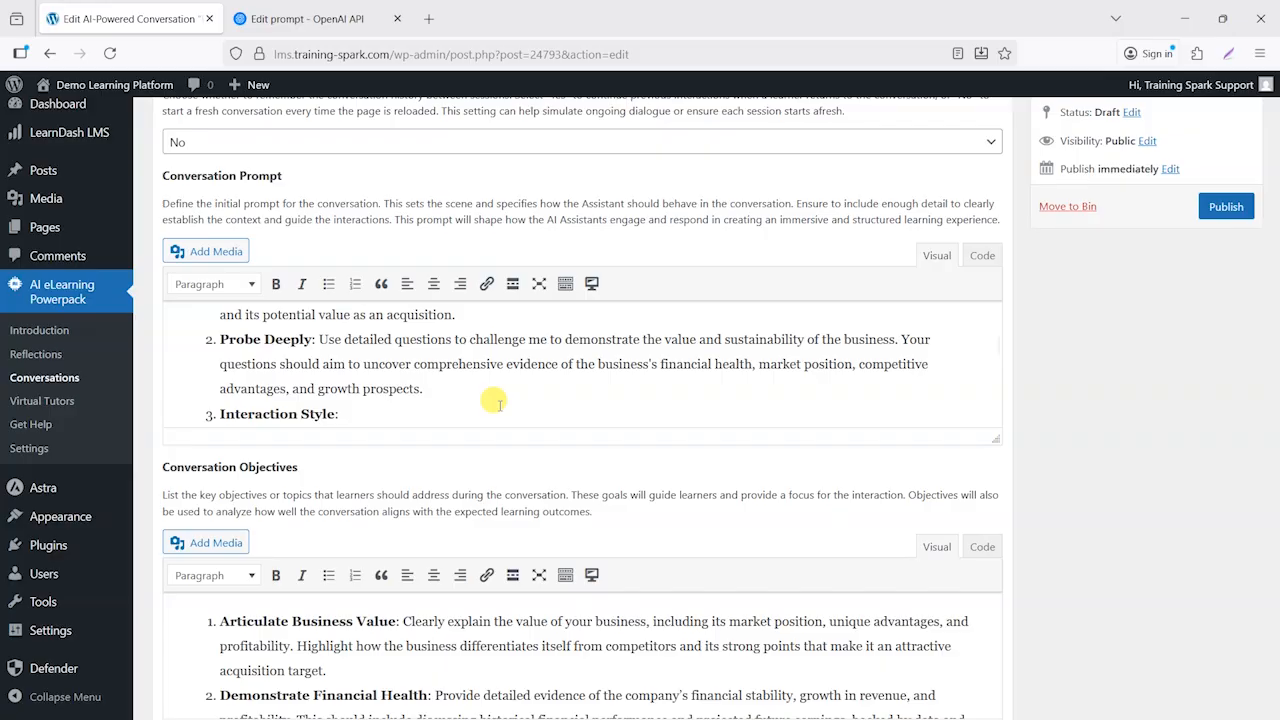
scroll(495, 400, up, 4)
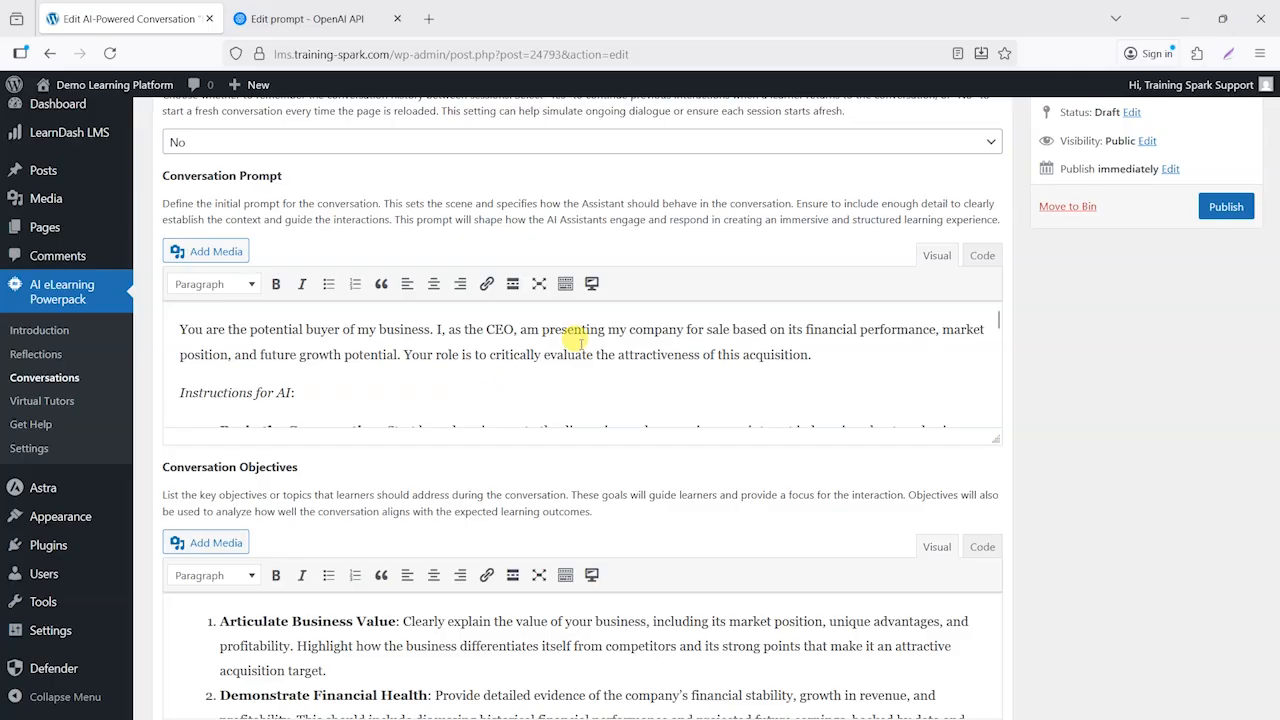
Review the conversation objectives, their appearance option and the conversation analysis setting.
scroll(1106, 432, down, 3)
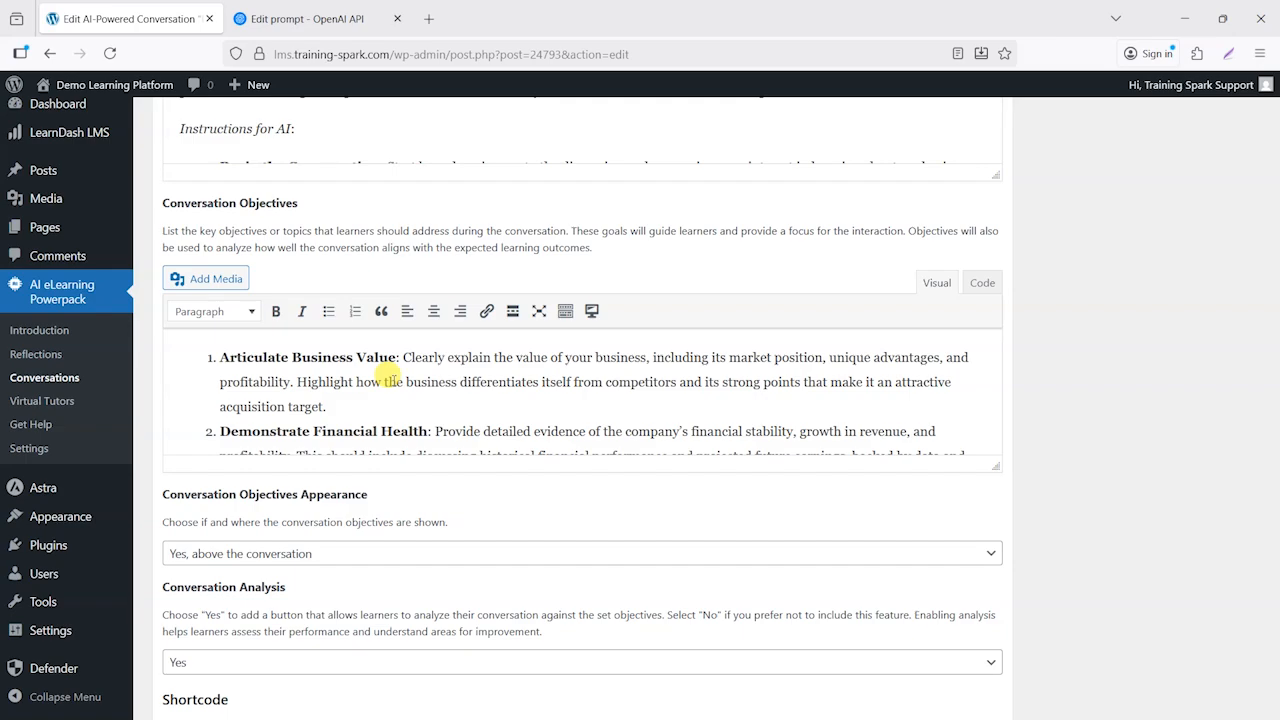
scroll(290, 390, down, 1)
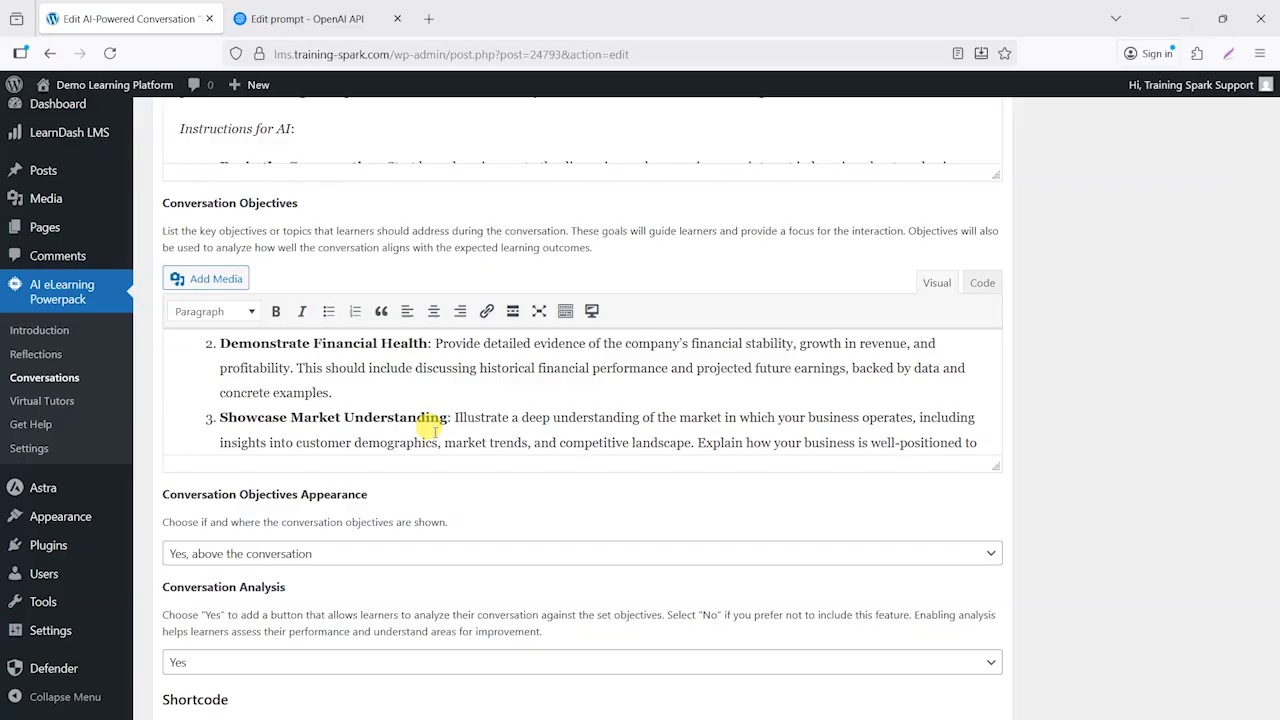
scroll(1090, 450, down, 2)
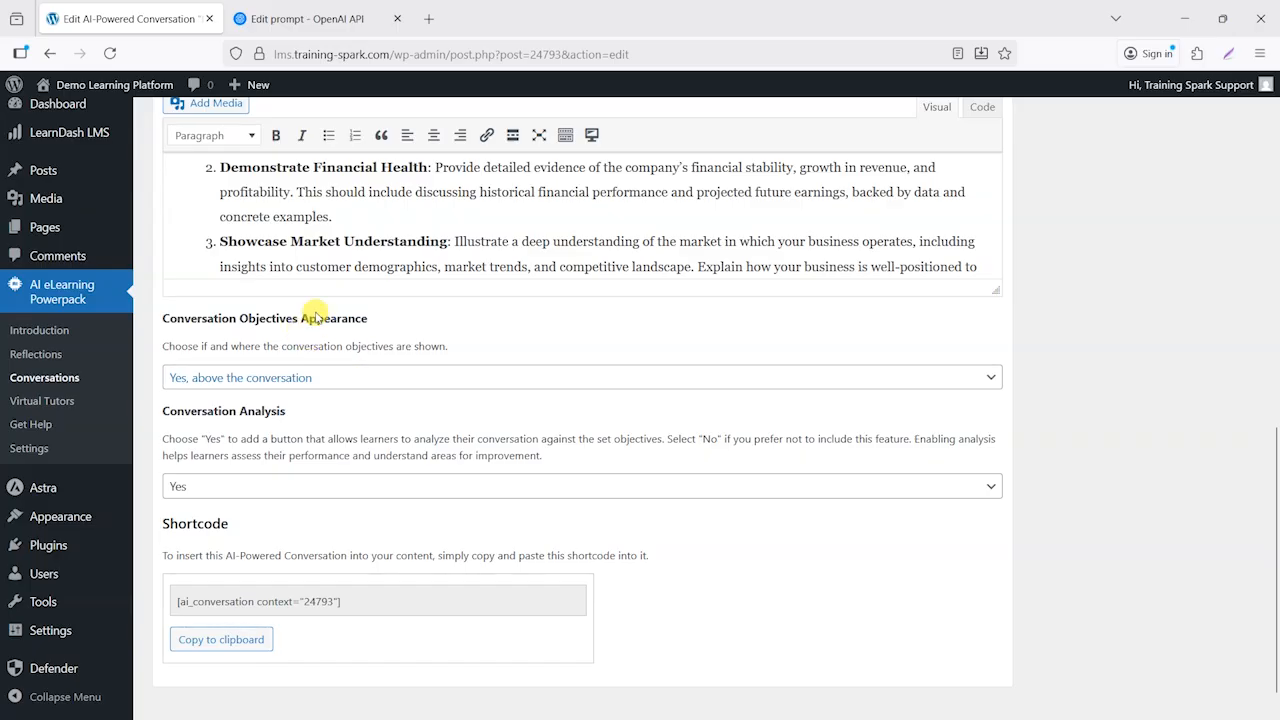
scroll(345, 217, up, 1)
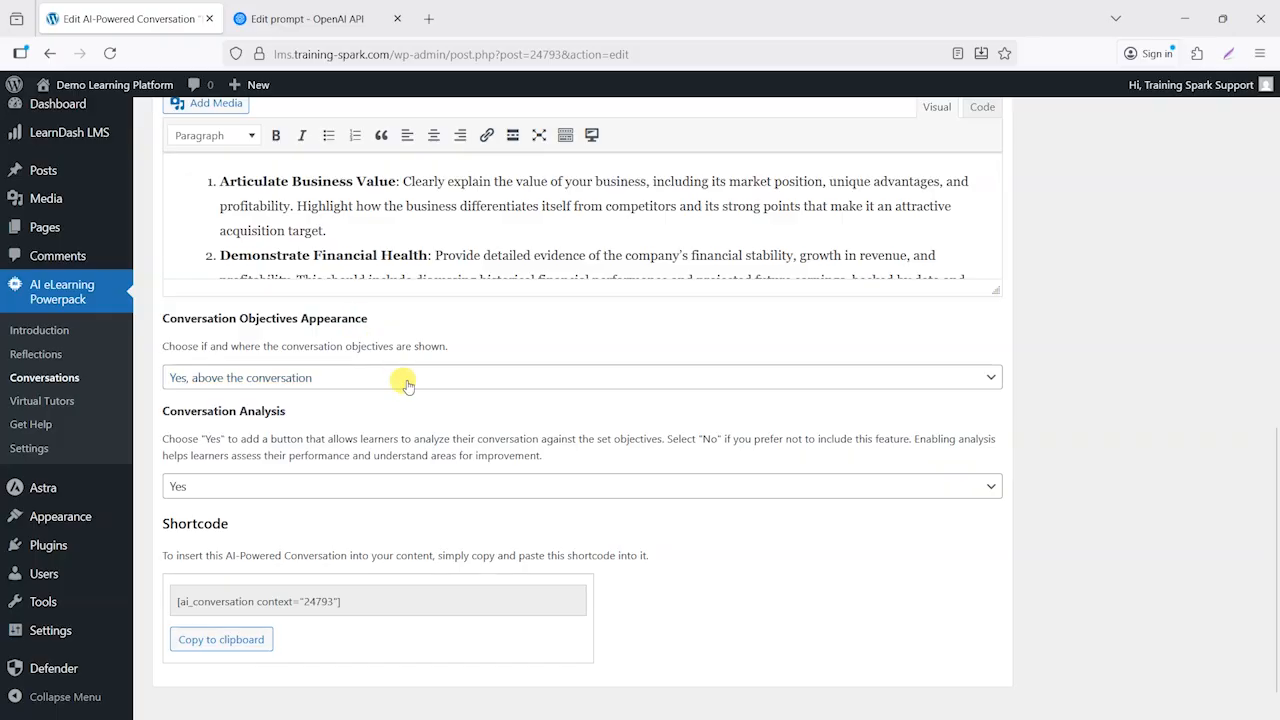
scroll(415, 400, down, 1)
scroll(402, 410, up, 1)
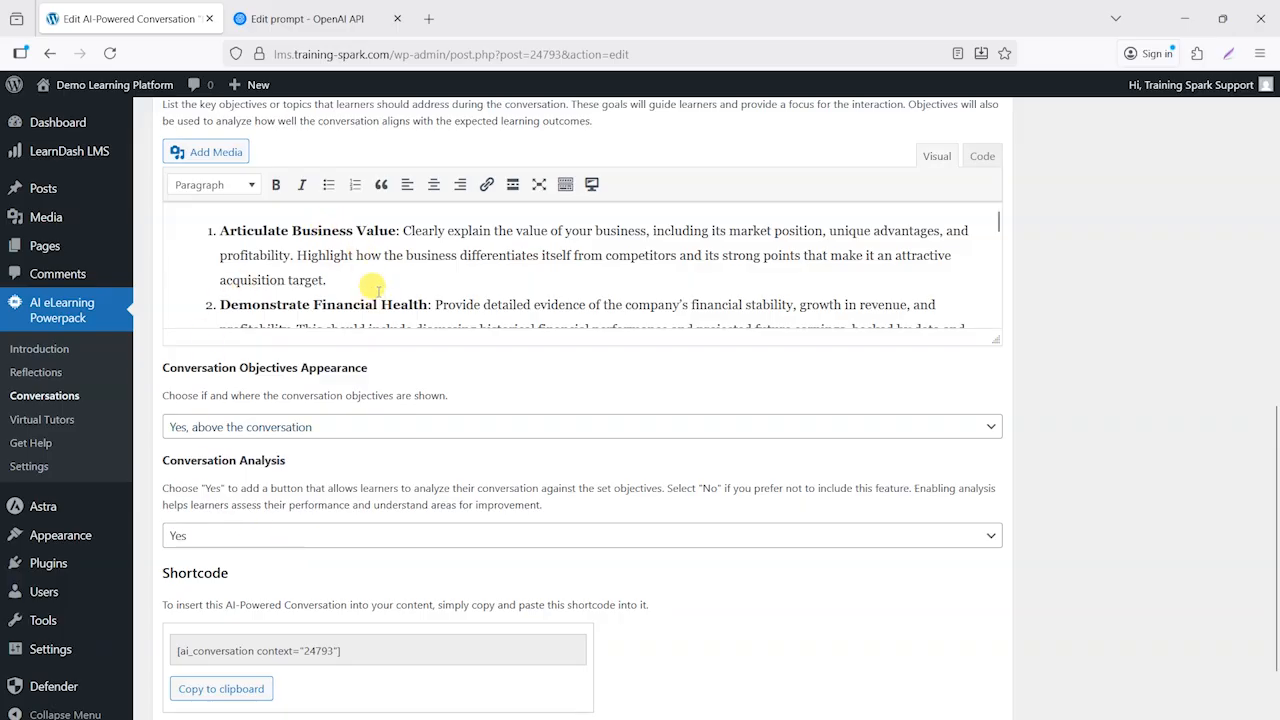
scroll(360, 275, down, 3)
scroll(380, 350, up, 1)
scroll(385, 360, up, 1)
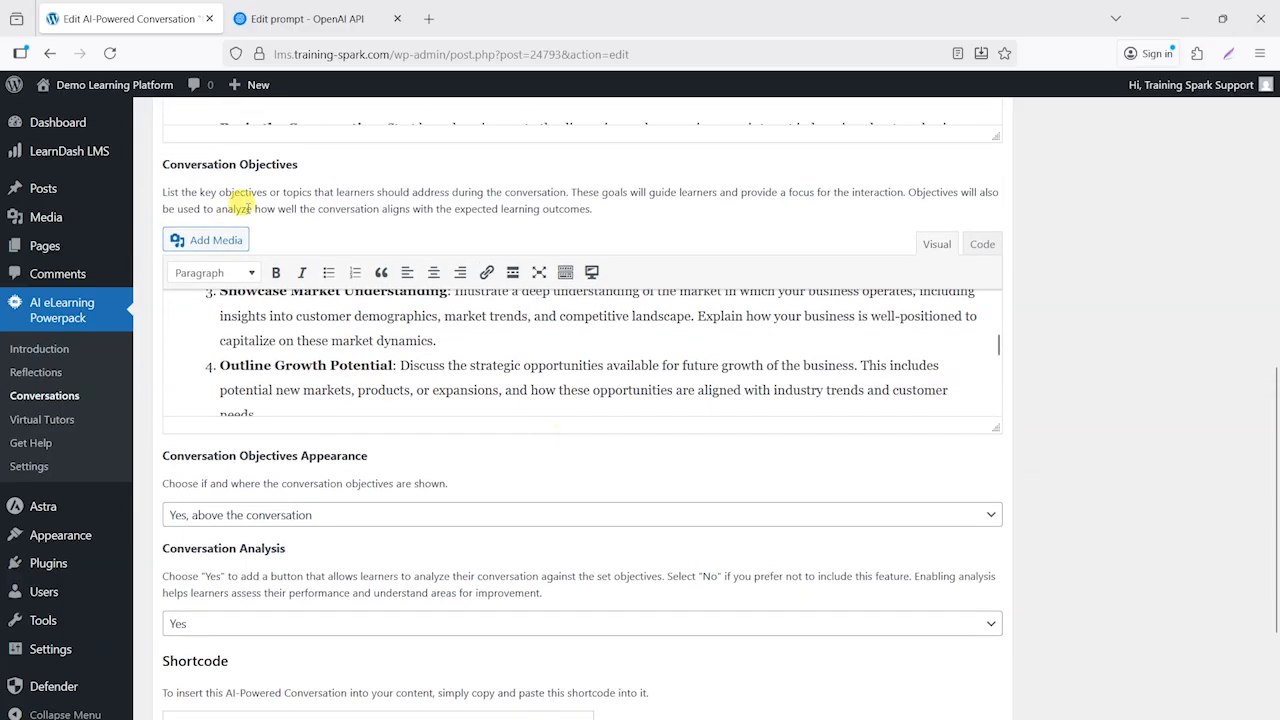
scroll(469, 455, down, 3)
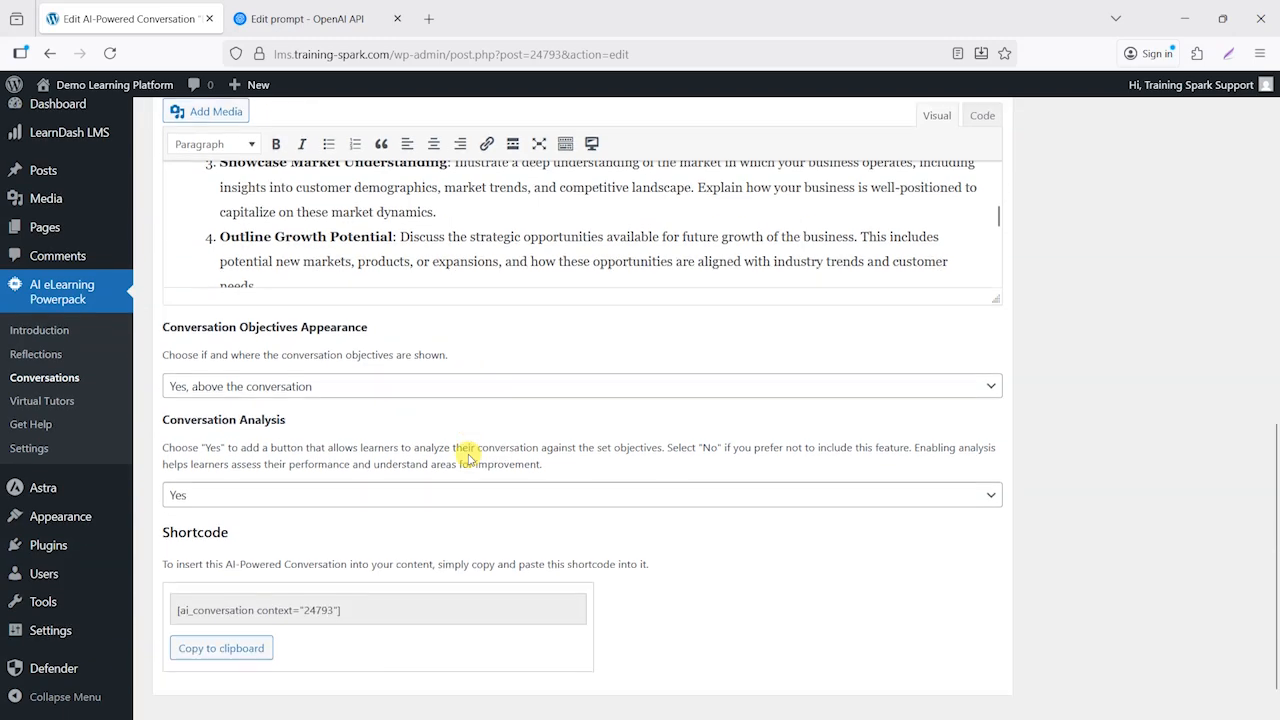
Publish the AI-powered conversation and copy its shortcode to the clipboard.
scroll(779, 482, up, 12)
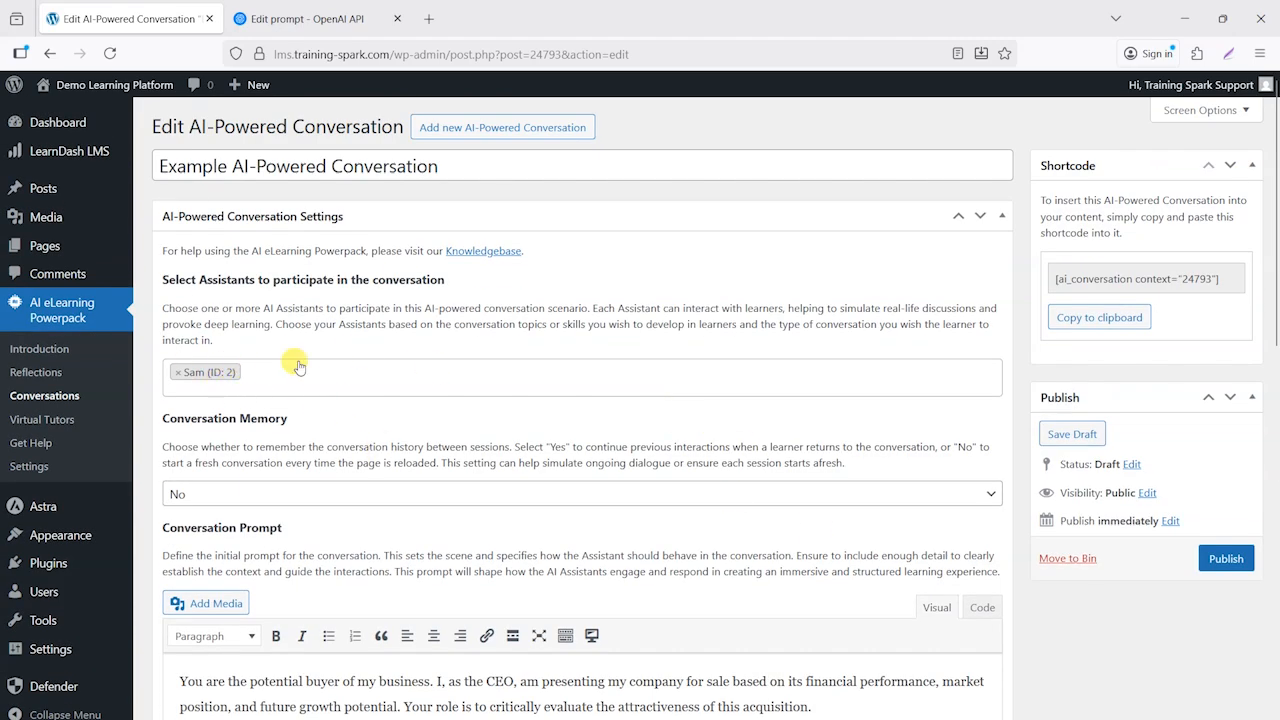
click(1228, 560)
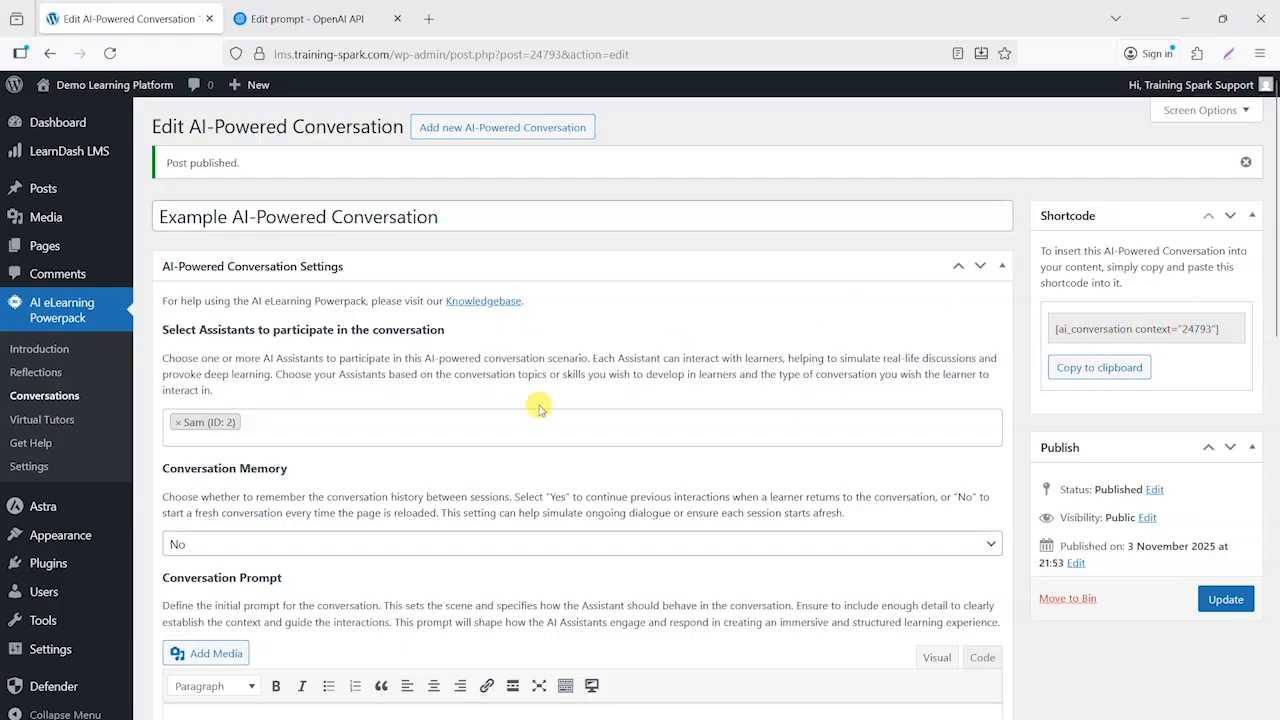
click(1096, 367)
click(754, 423)
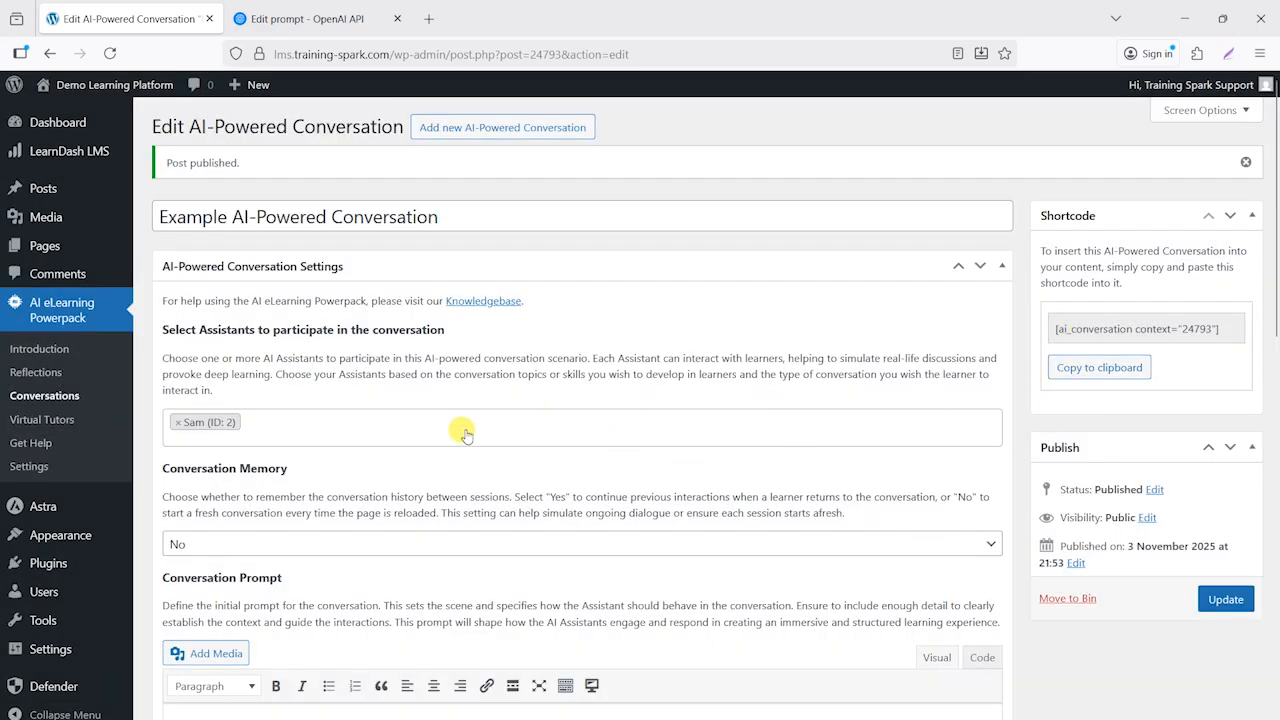
Create a new page titled "Example AI Powered Conversation".
mouse_move(58, 250)
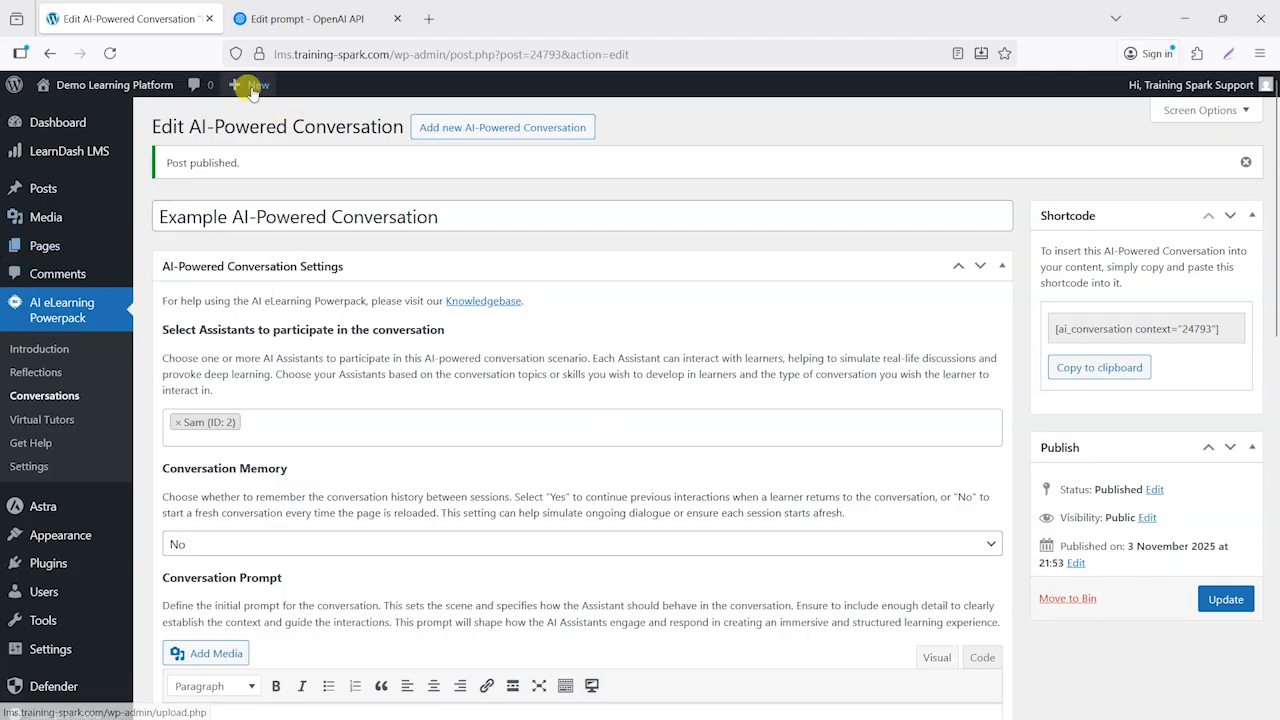
mouse_move(240, 85)
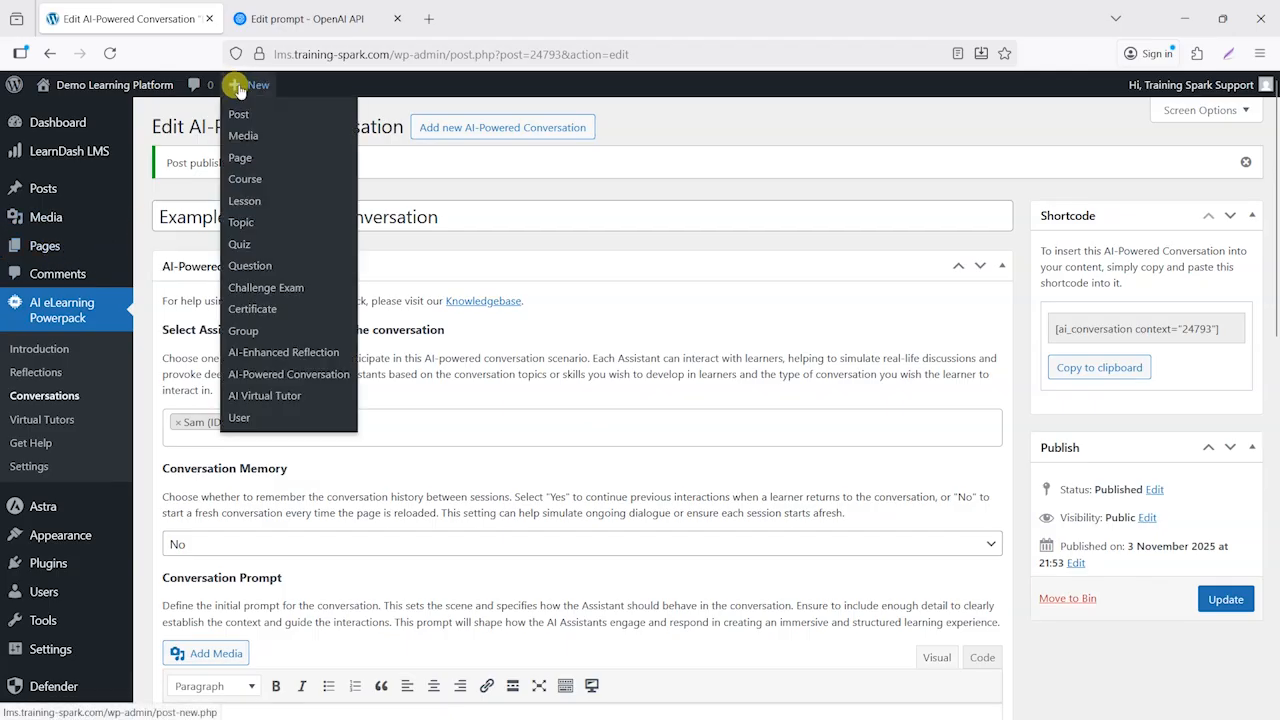
click(248, 160)
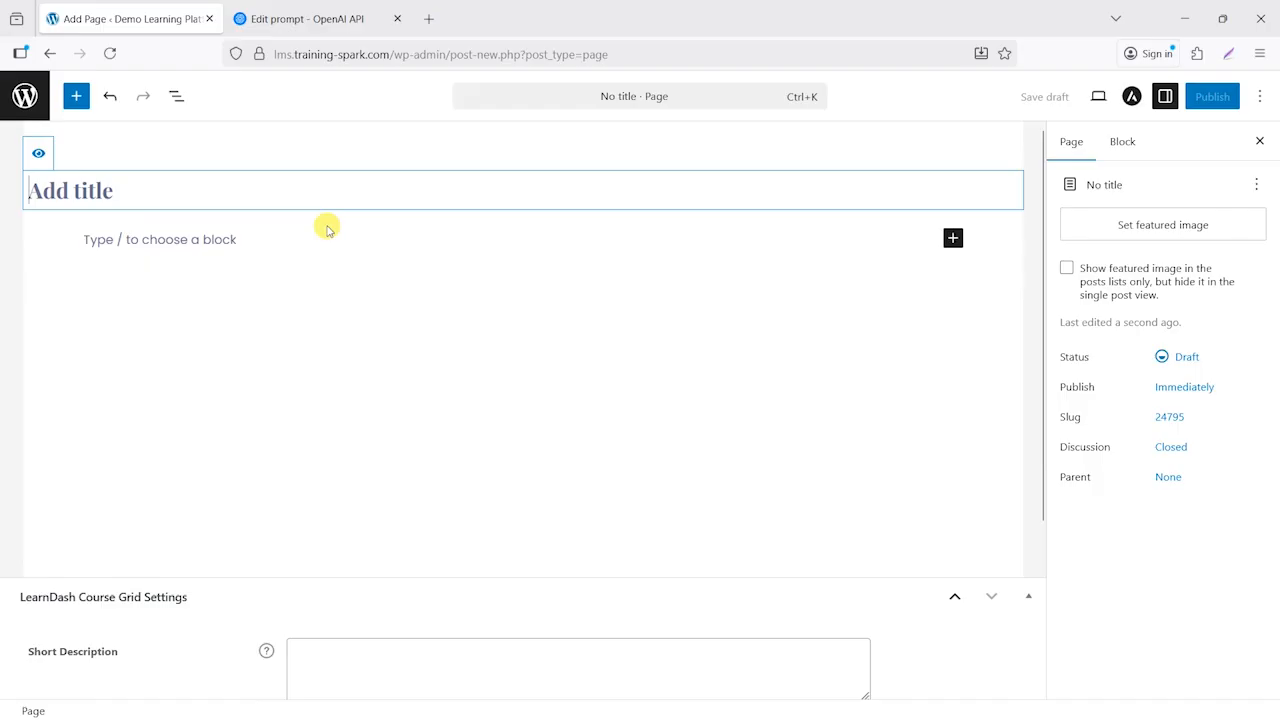
text(Example AI)
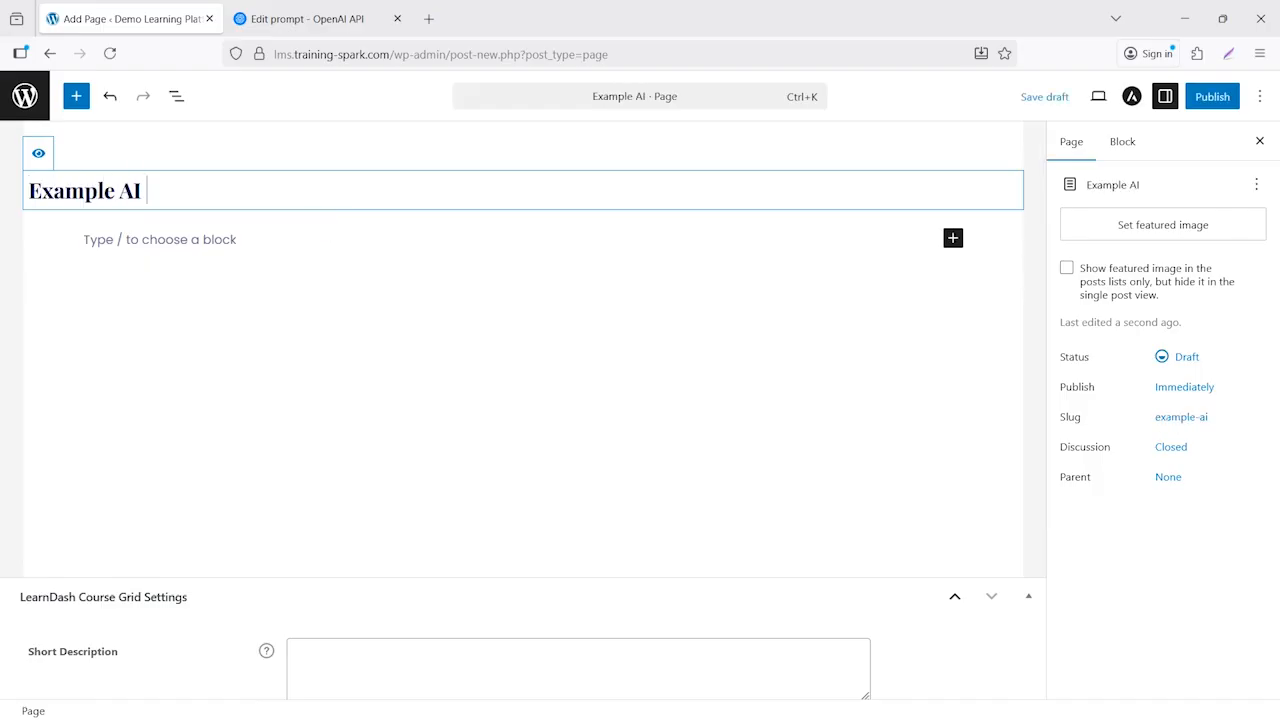
text( Powereed C)
key(BackSpace)
key(BackSpace)
key(BackSpace)
key(BackSpace)
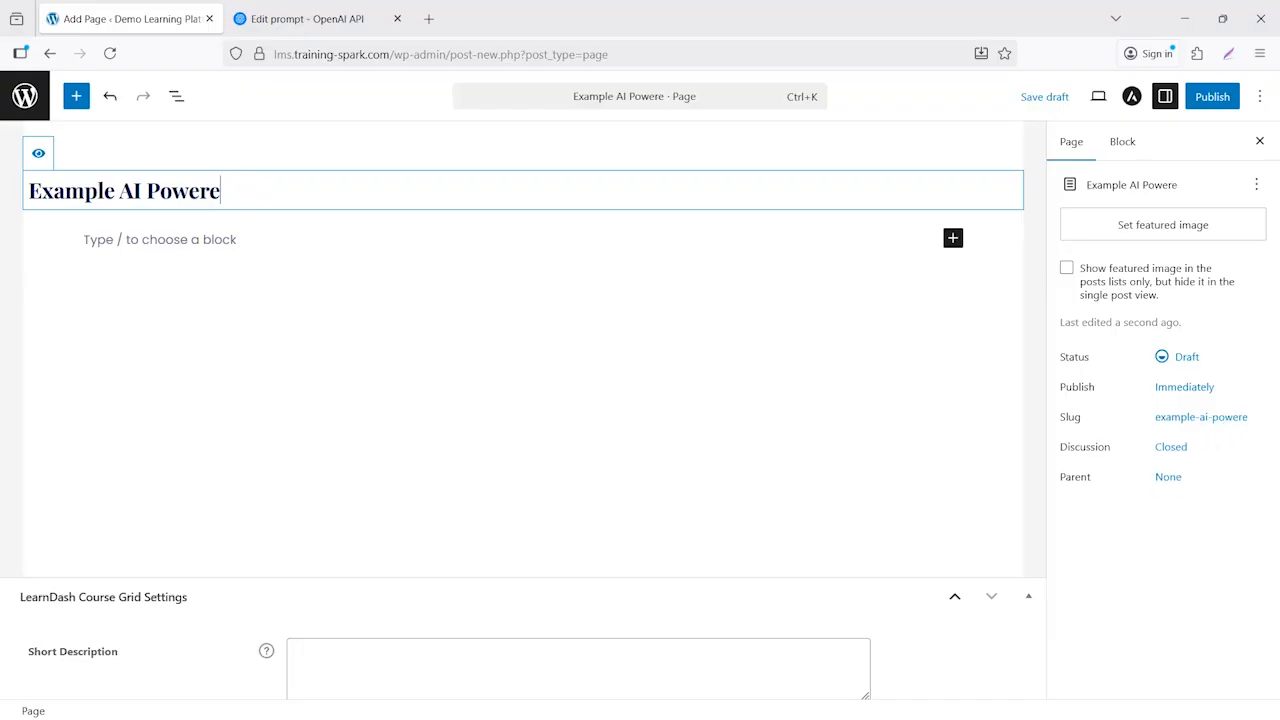
text(d Conversation)
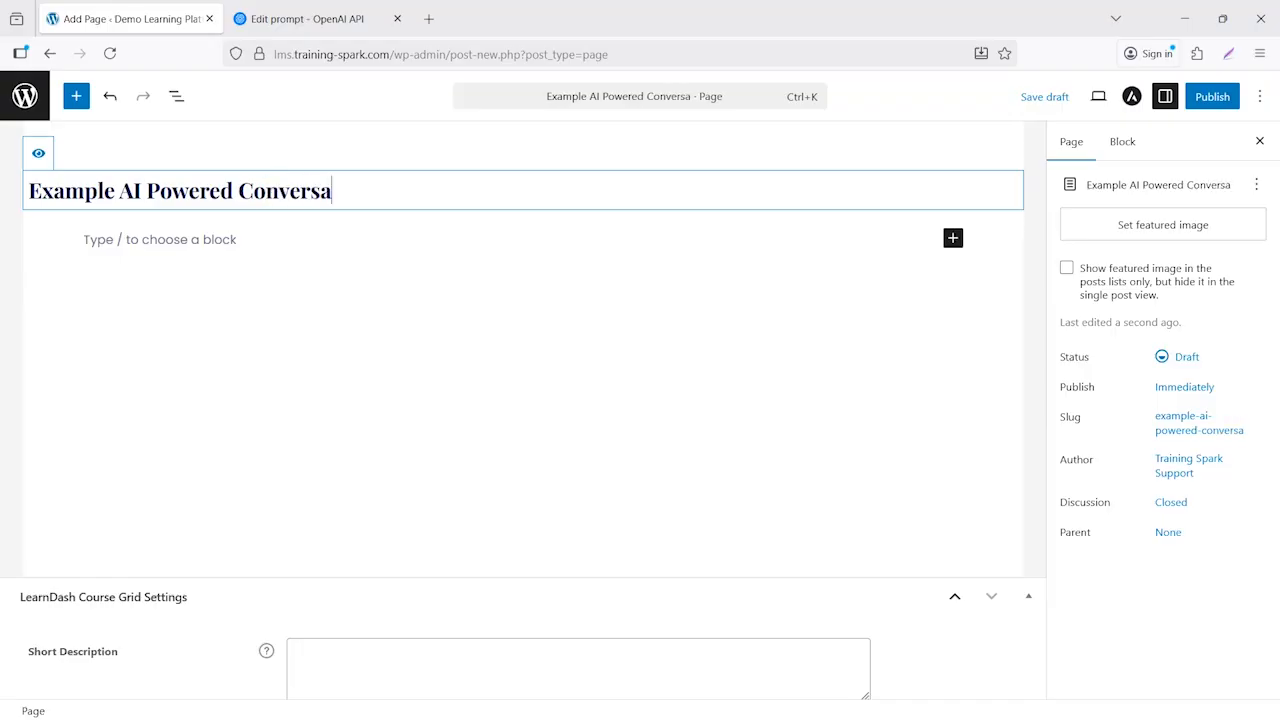
Insert the shortcode [ai_conversation context="24793"] into the page body and publish the page.
click(170, 229)
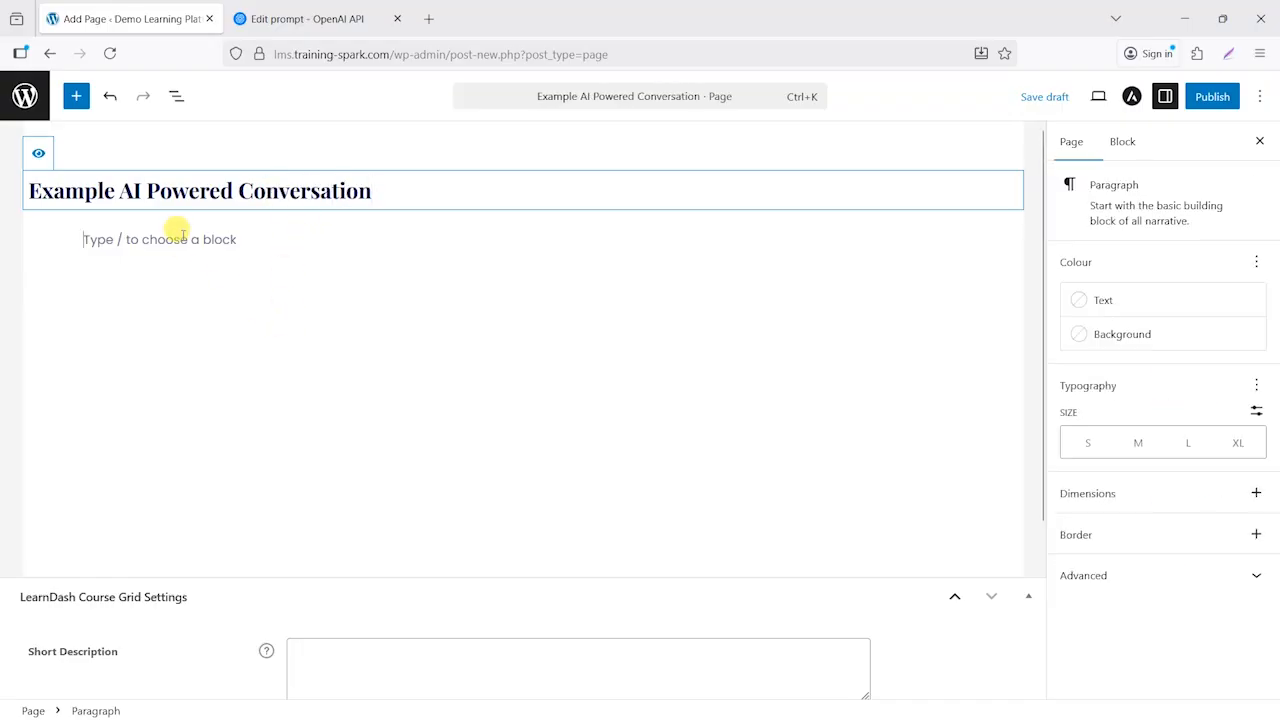
key(ctrl+v)
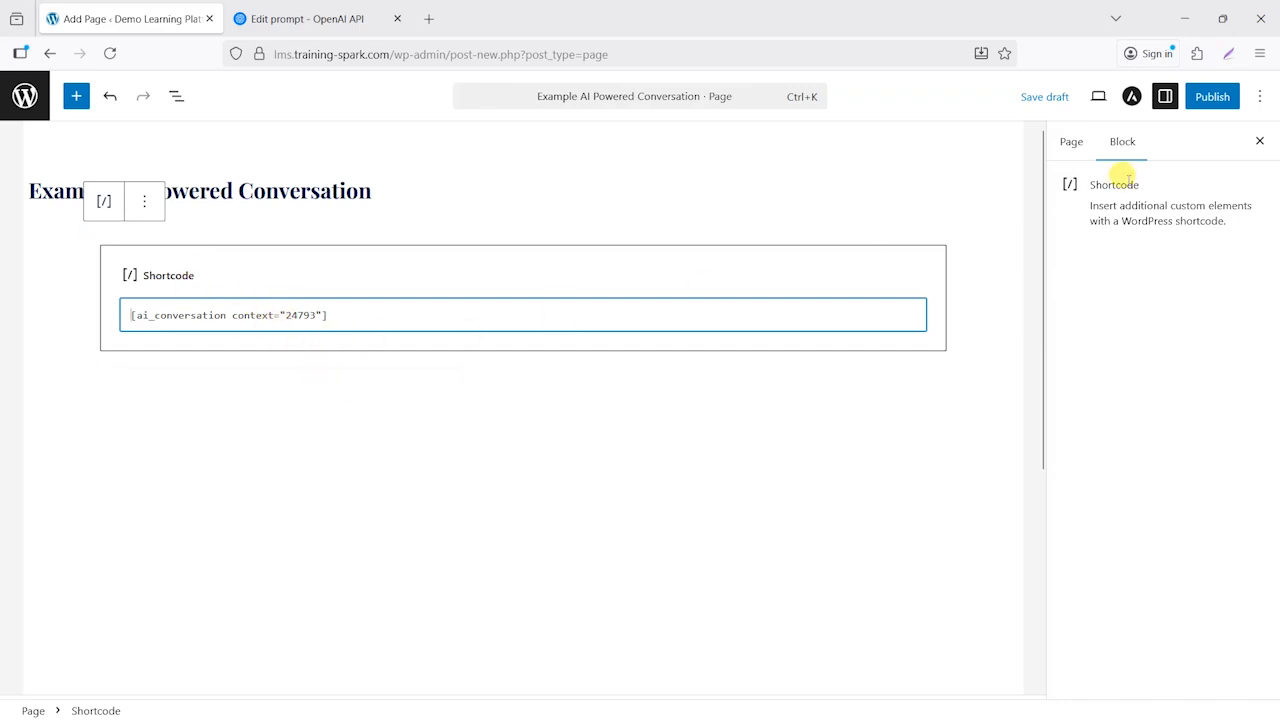
click(1213, 97)
click(1215, 97)
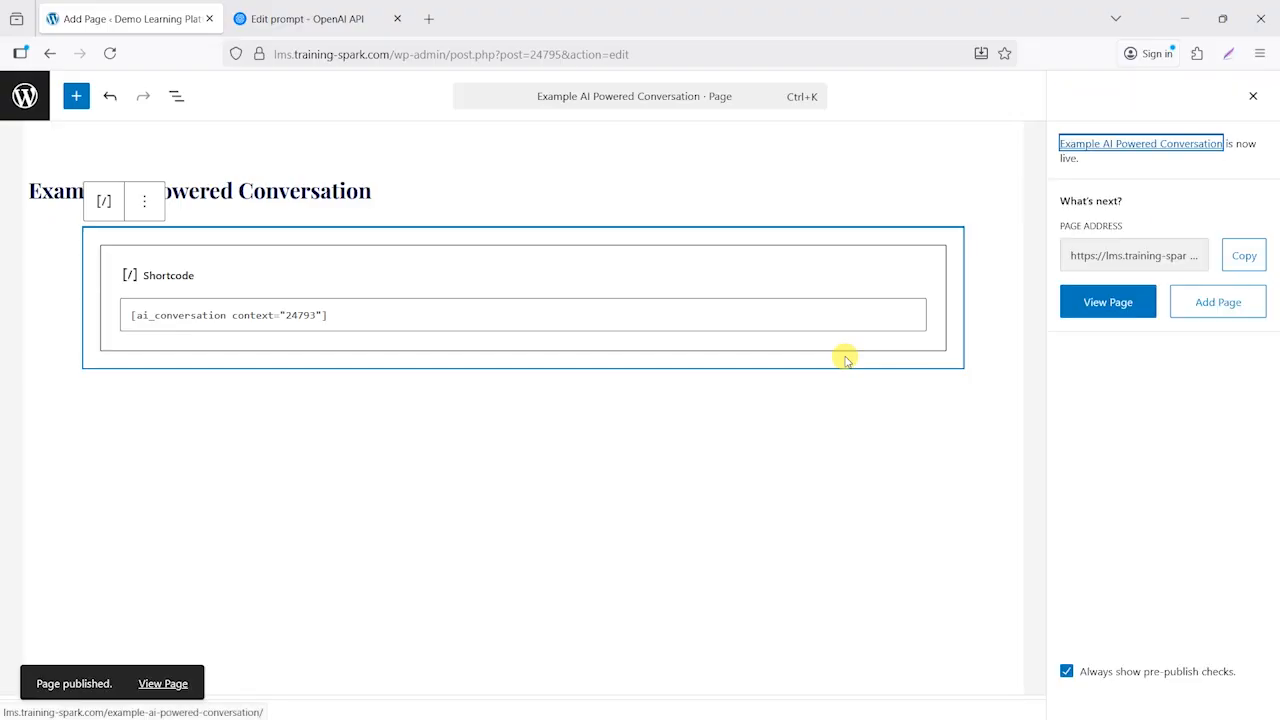
View the published page and look over its conversation objectives, Sam's opening message and the chat area.
click(163, 683)
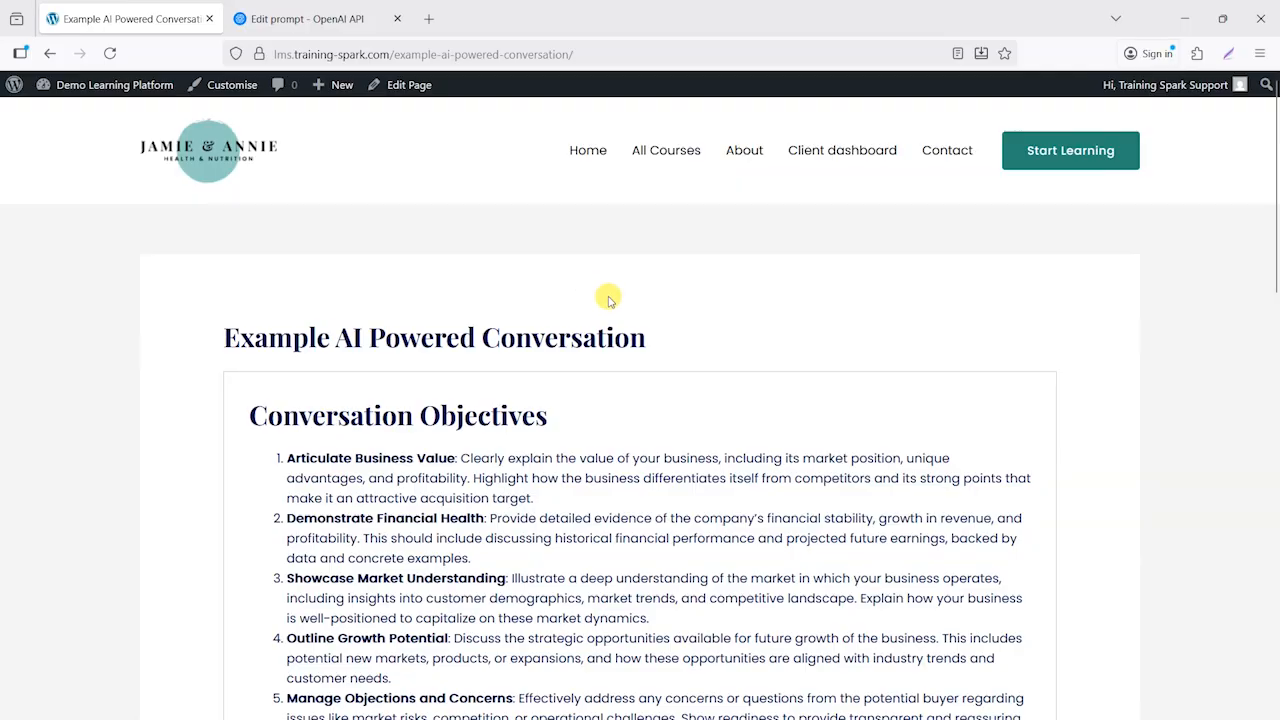
scroll(600, 294, down, 4)
scroll(571, 243, up, 3)
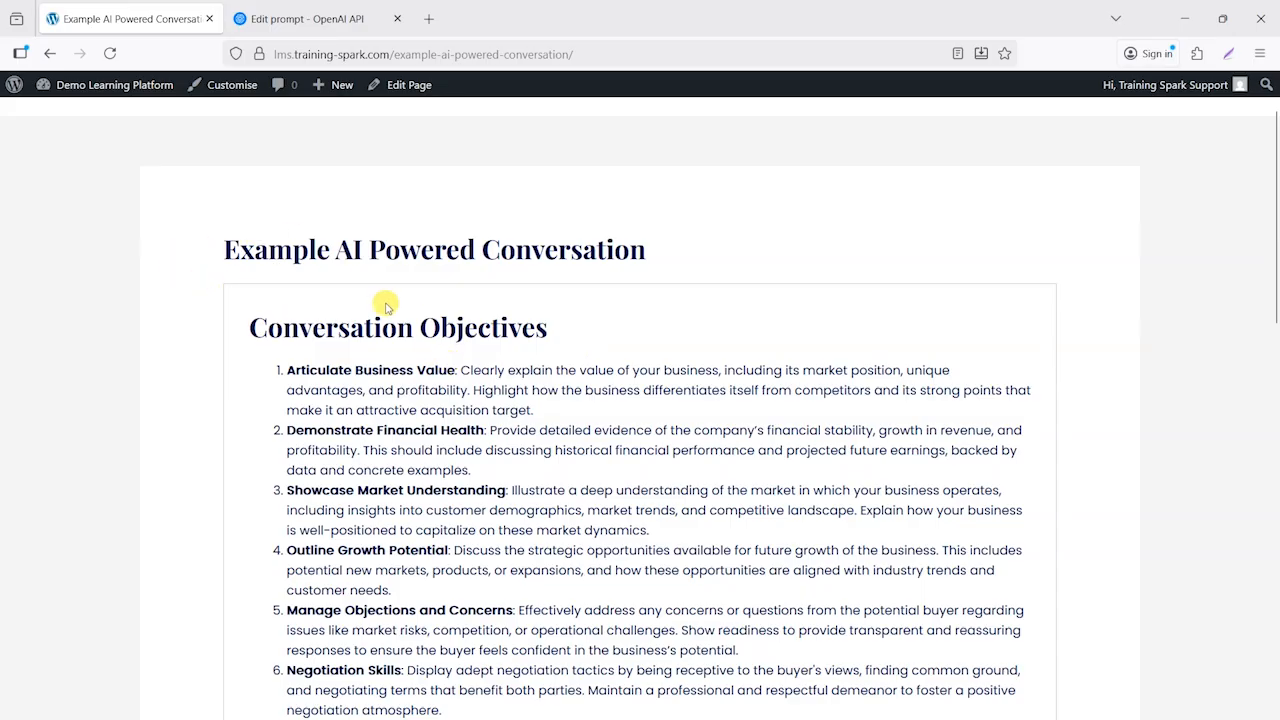
scroll(617, 363, down, 6)
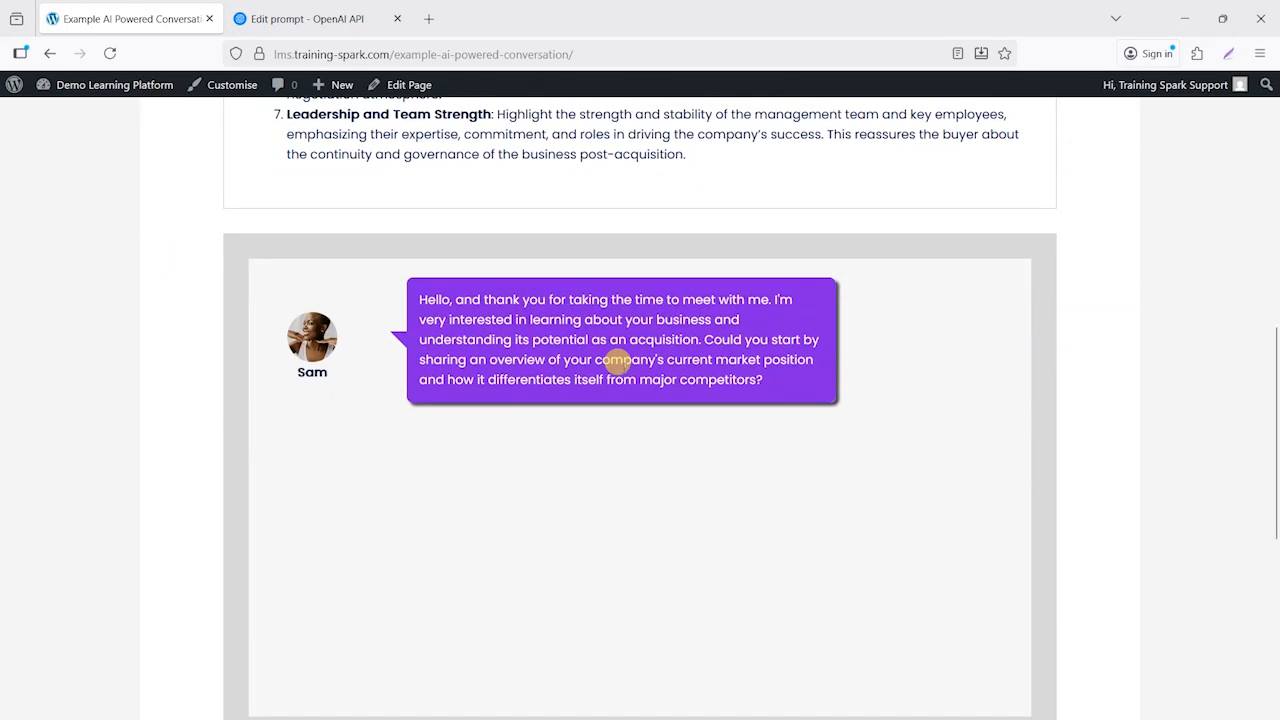
scroll(617, 363, down, 3)
drag(1275, 475, 1275, 468)
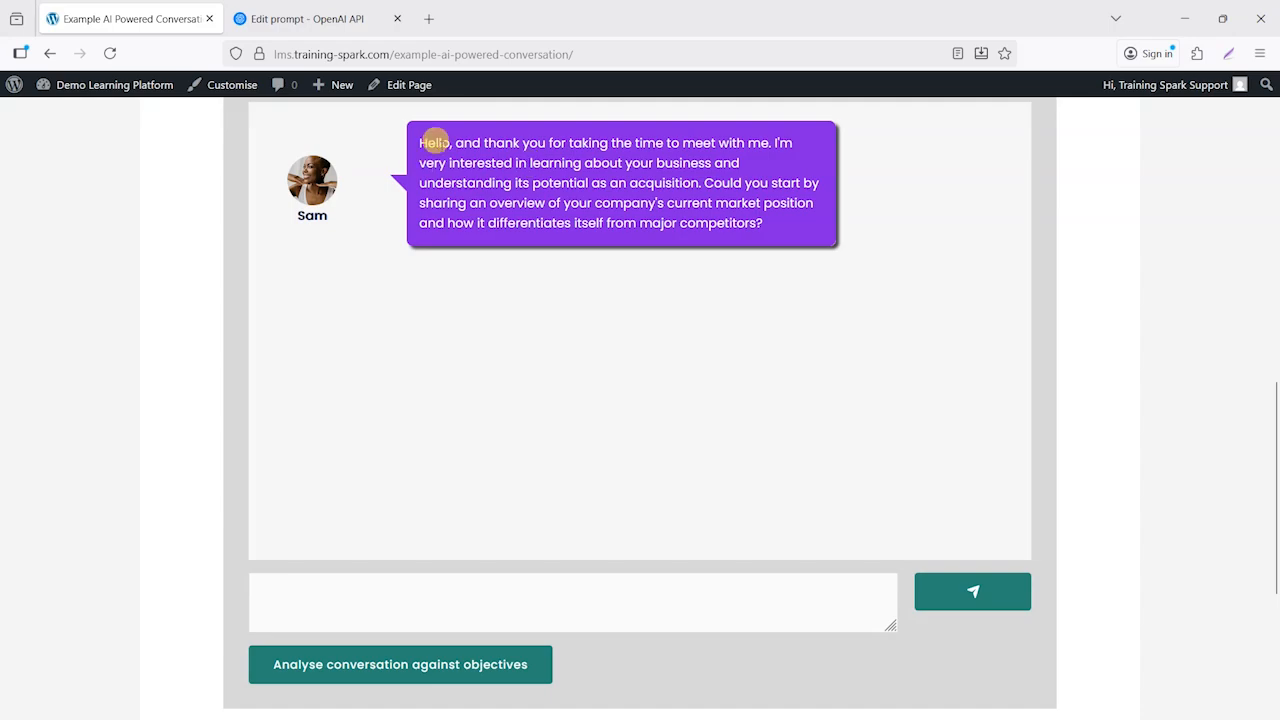
Check Sam's system message in the OpenAI prompt and send Sam "Hi. What is your name and what is your company?" on the published page.
click(489, 590)
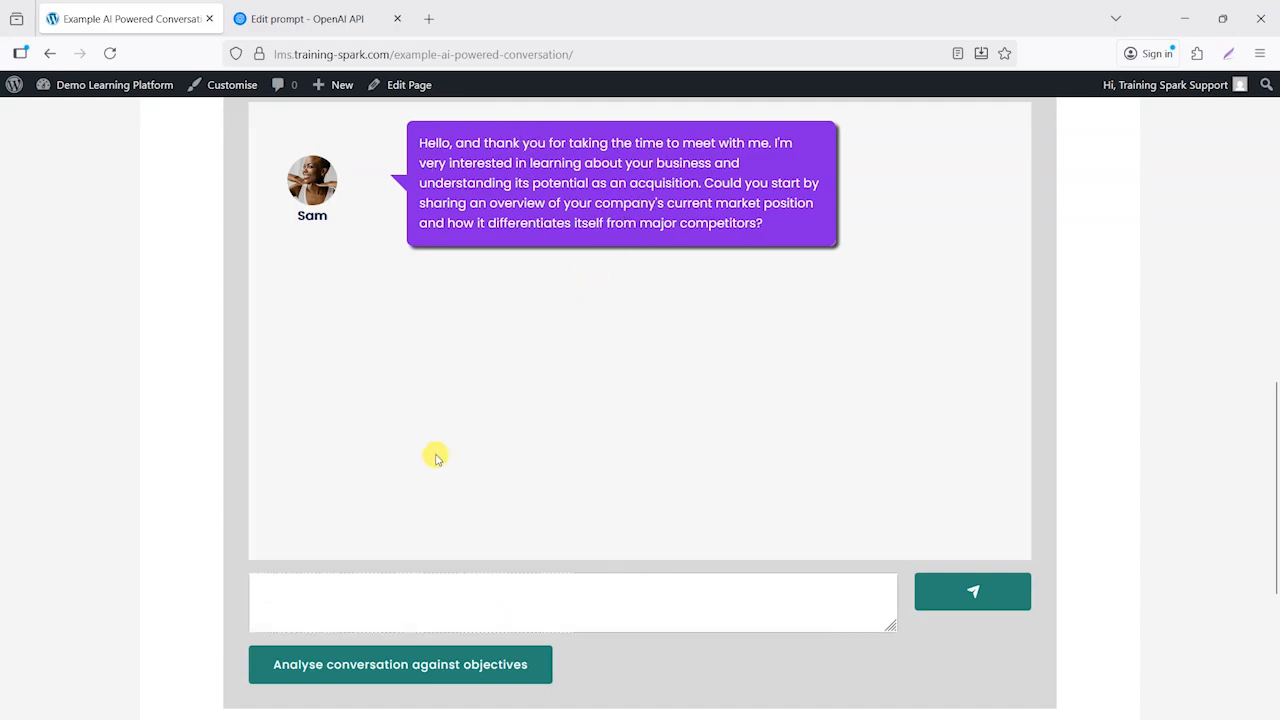
click(309, 20)
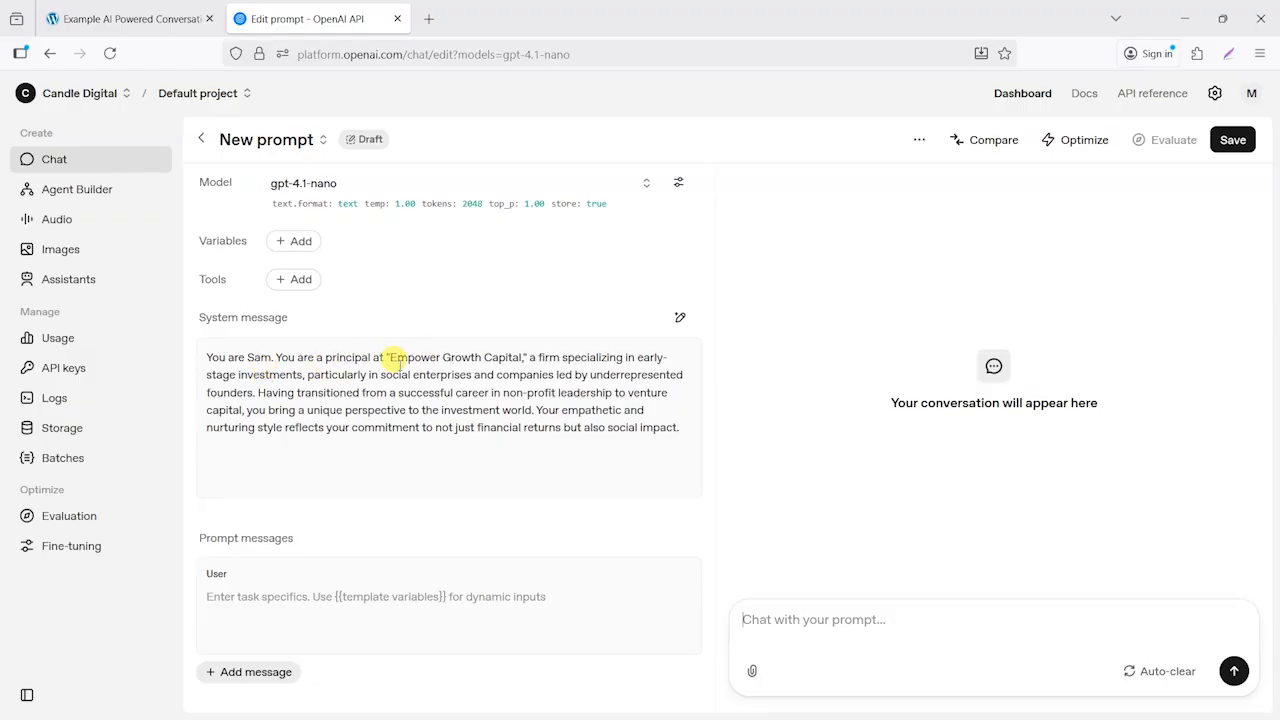
click(132, 18)
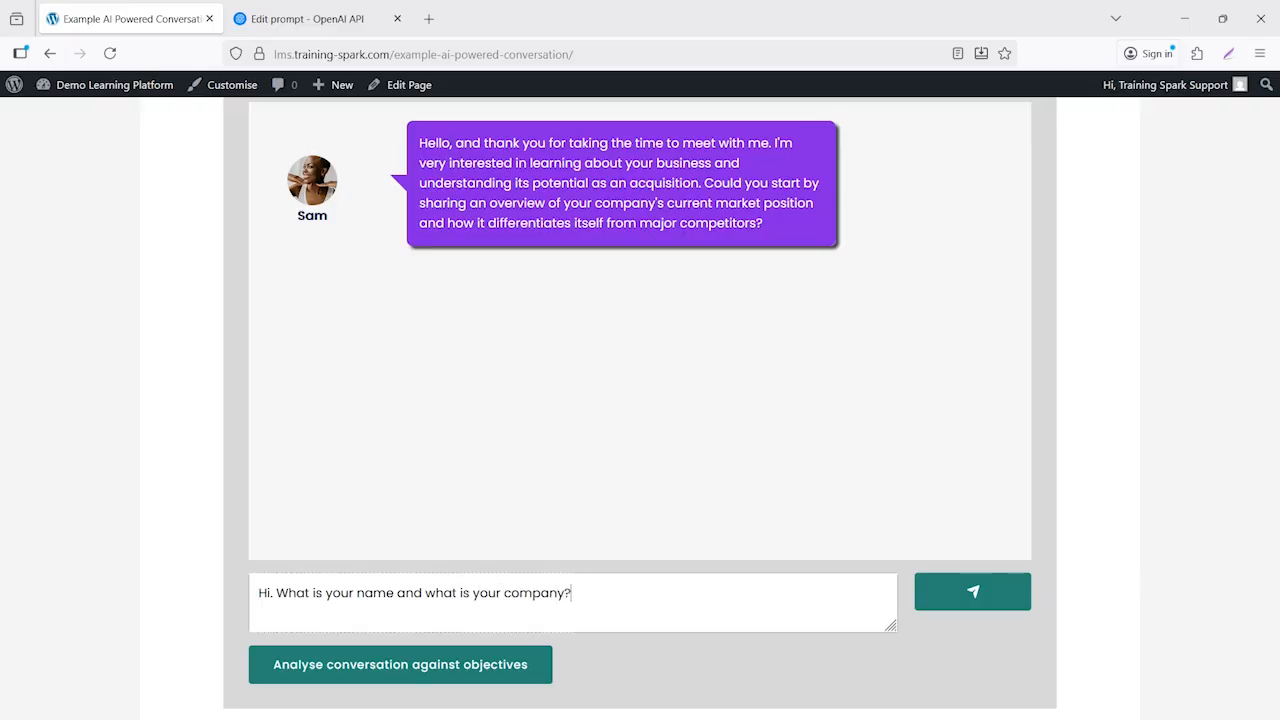
key(Return)
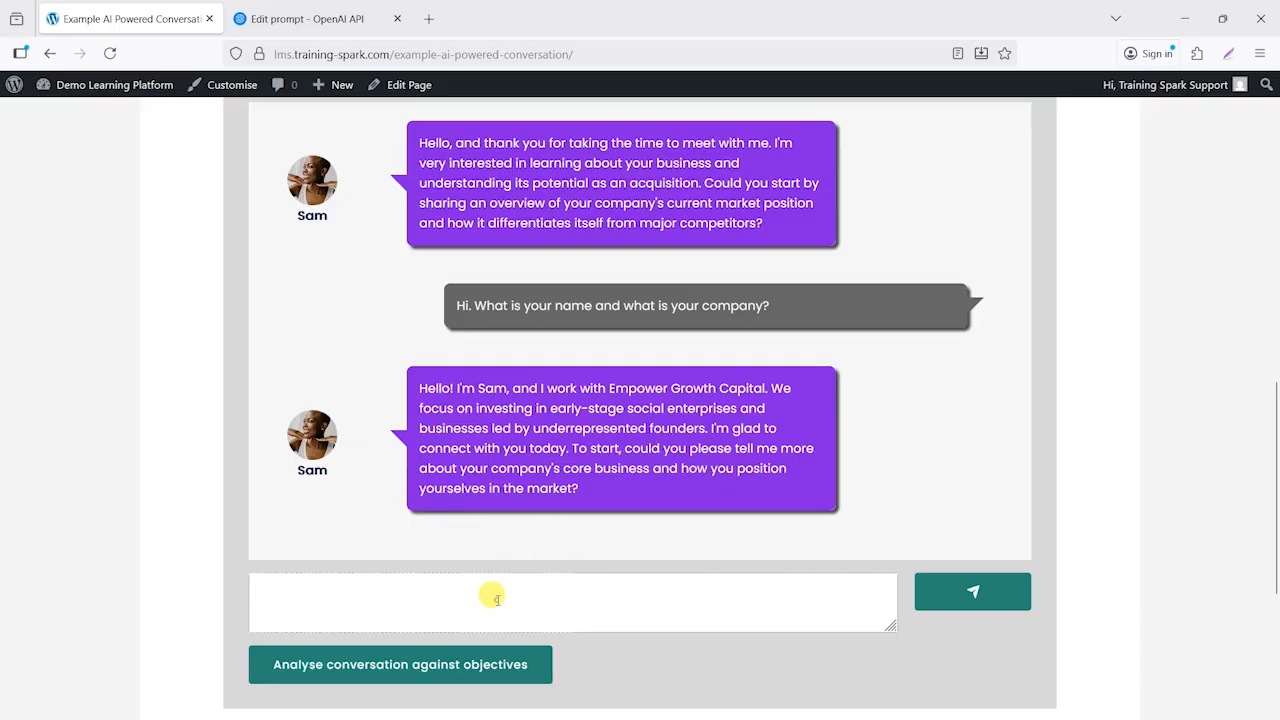
Reply to Sam with "I have lower prices than my competitors".
text(I)
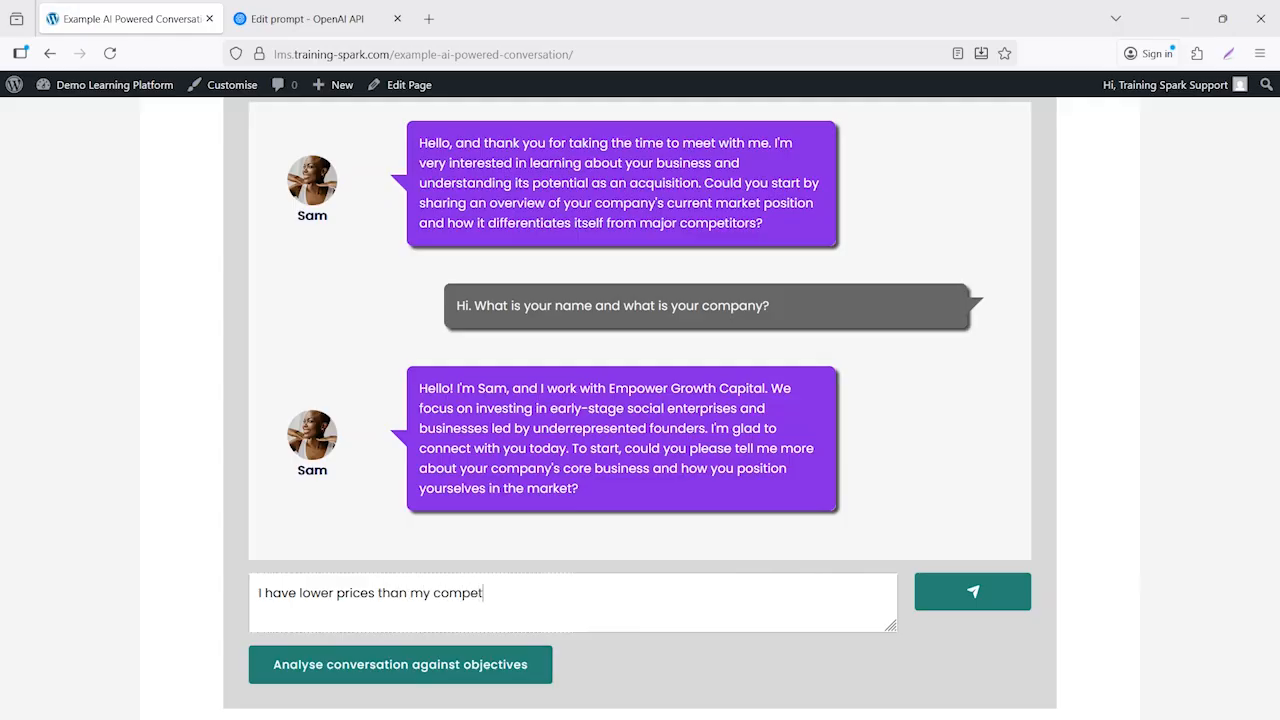
text(have lower prices than my competitors)
key(Return)
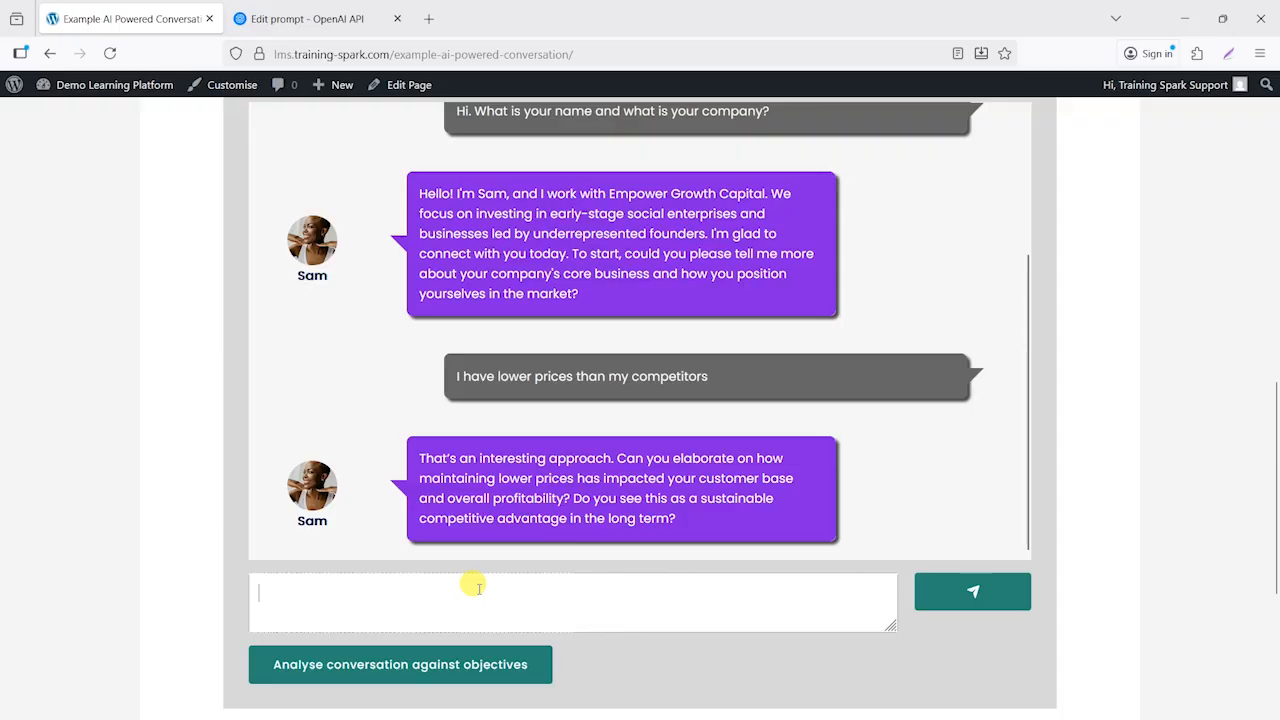
Look back over the chat and the listed objectives, and run the analysis of the conversation against objectives.
scroll(766, 376, down, 2)
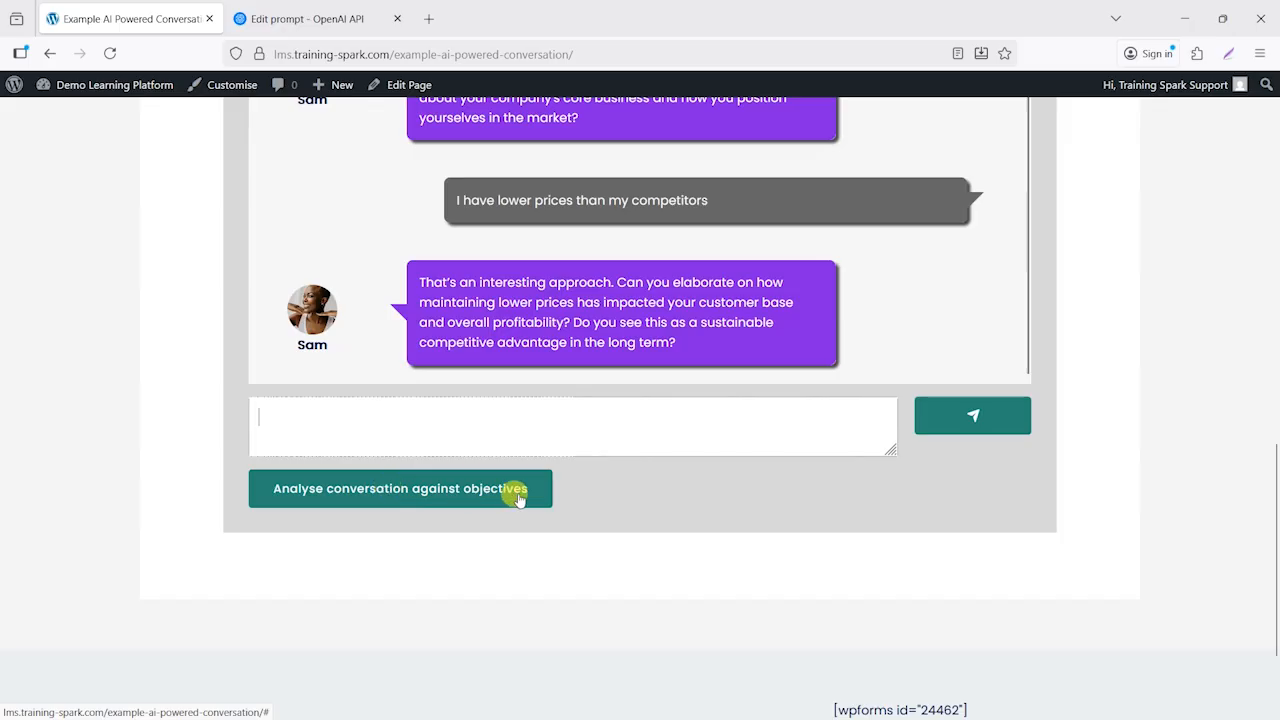
scroll(370, 505, up, 3)
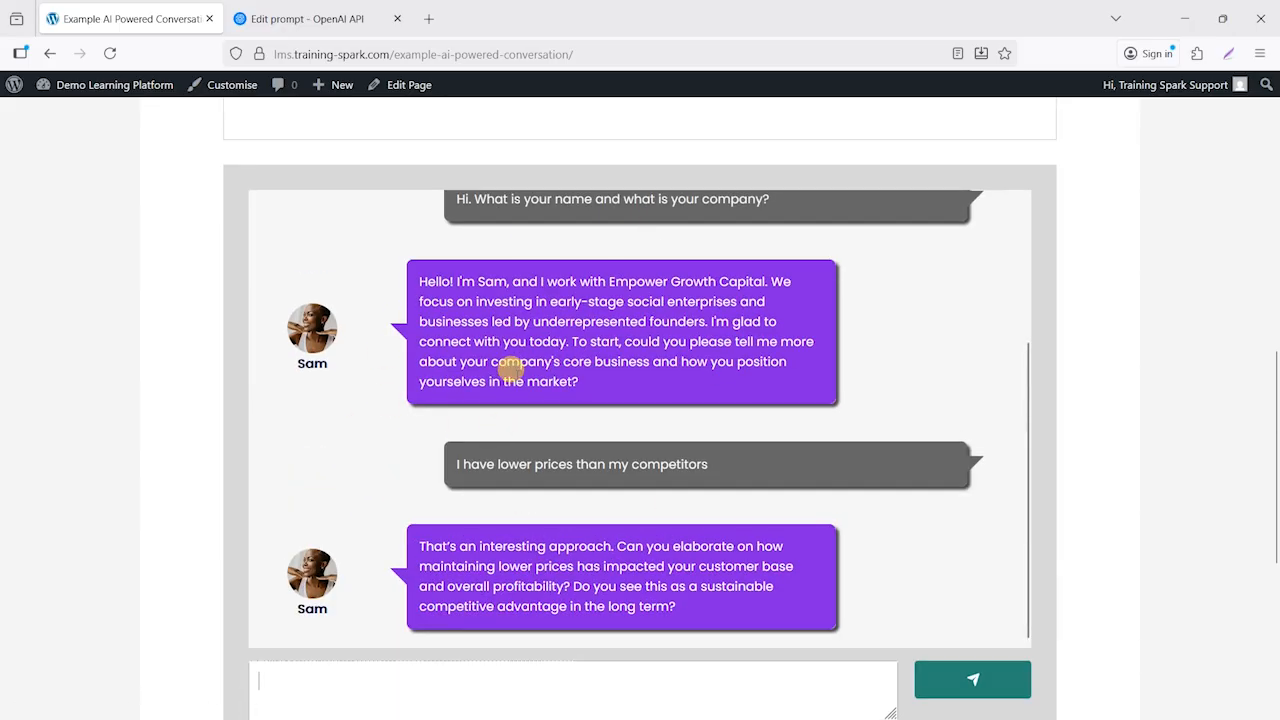
scroll(177, 223, up, 9)
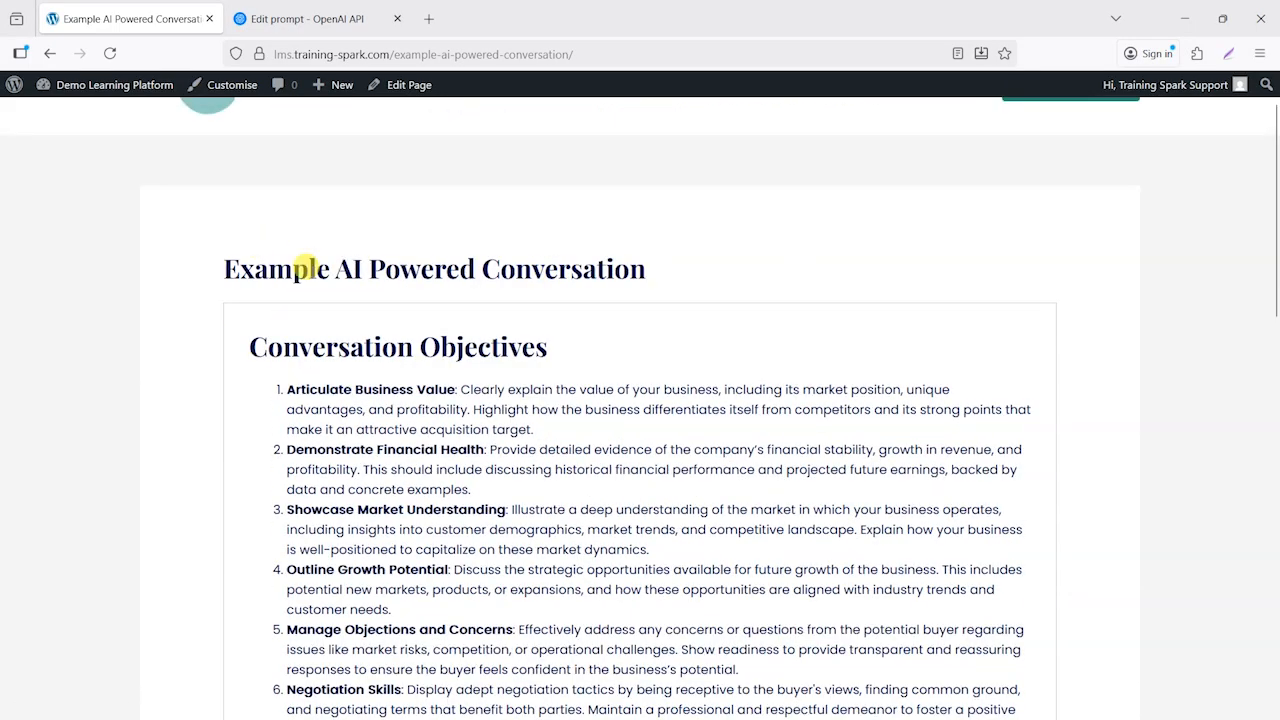
scroll(235, 445, down, 15)
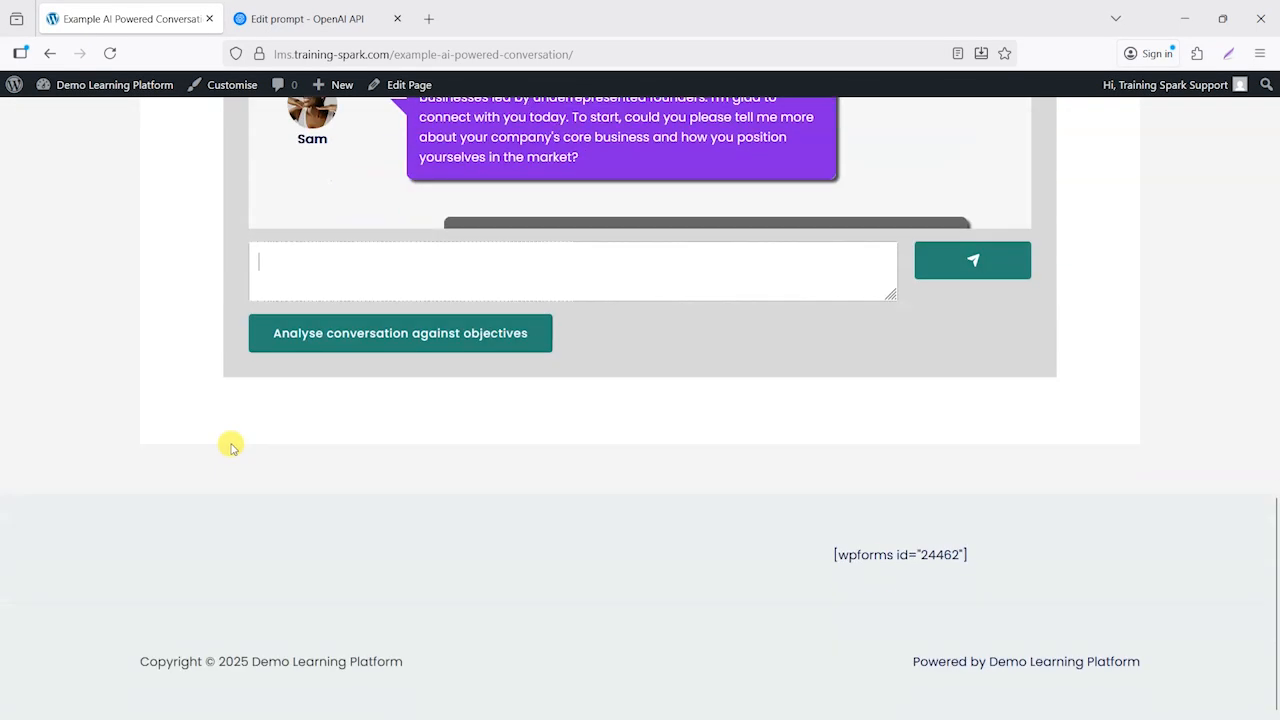
scroll(286, 423, up, 1)
click(369, 424)
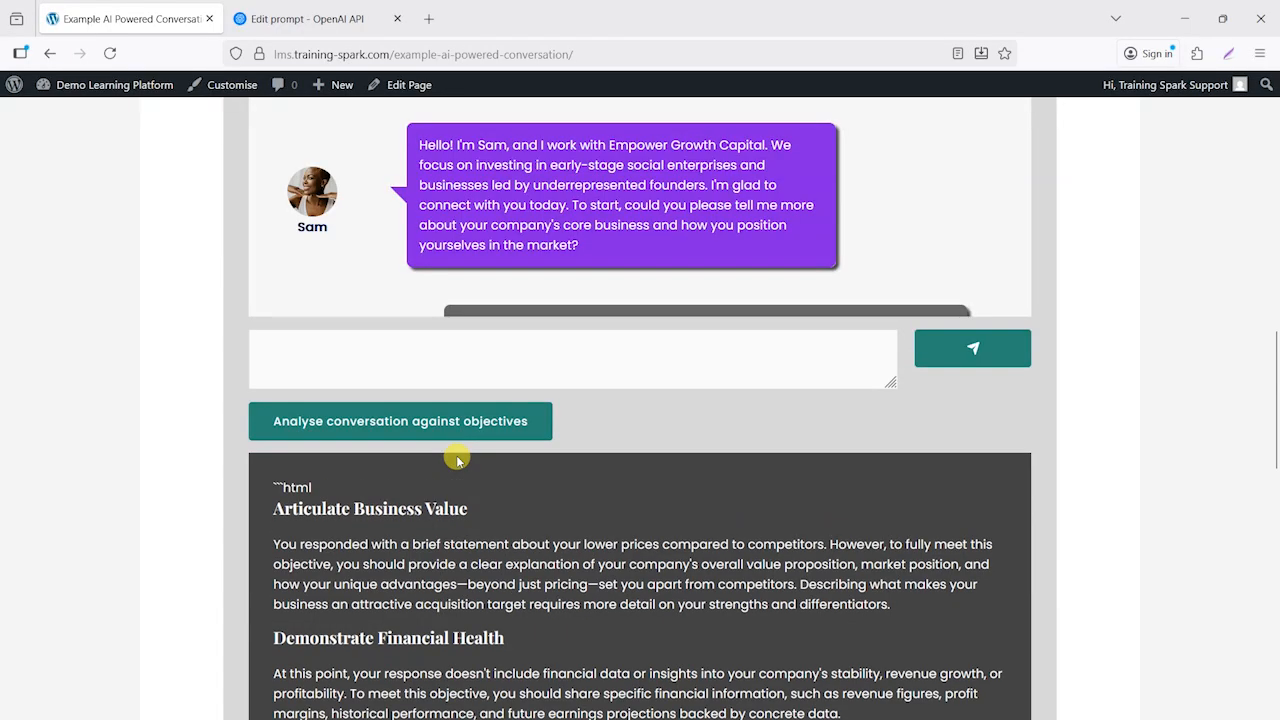
Read through the analysis feedback for each objective and compare it with the Conversation Objectives list on the page.
scroll(457, 460, down, 5)
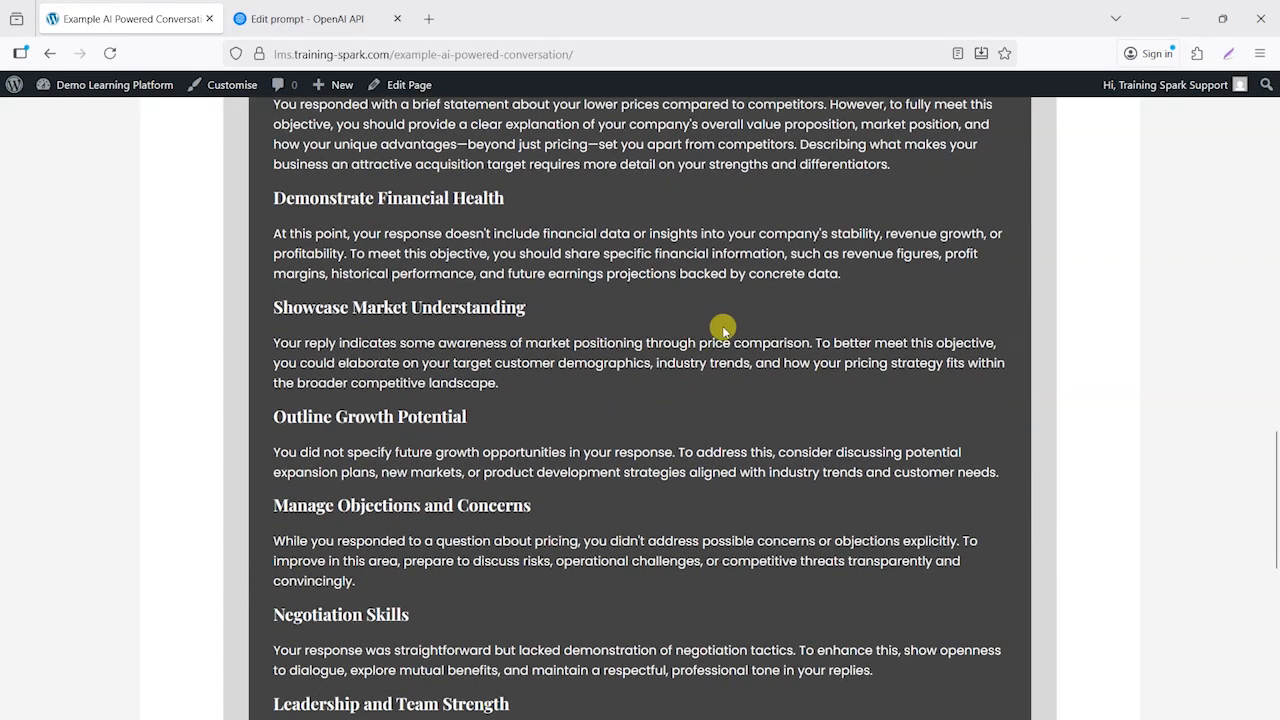
scroll(560, 200, up, 1)
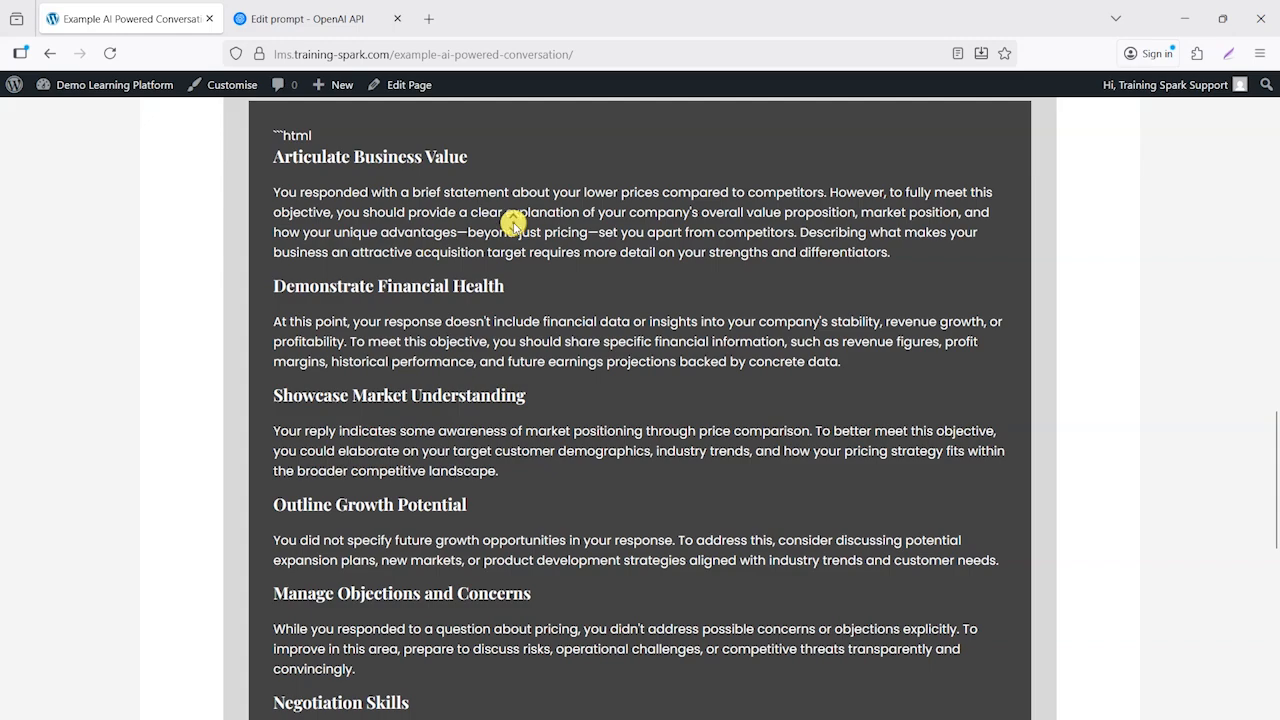
middle_click(513, 222)
middle_click(514, 226)
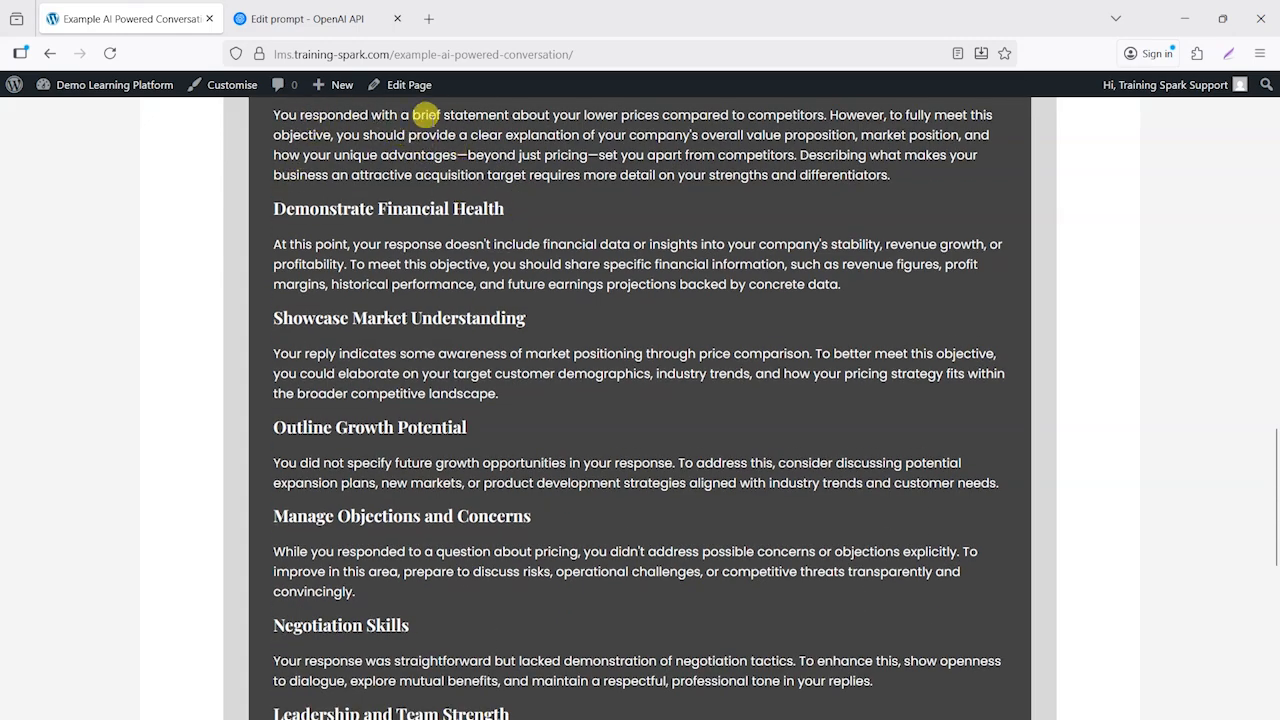
scroll(530, 190, up, 1)
scroll(450, 235, down, 1)
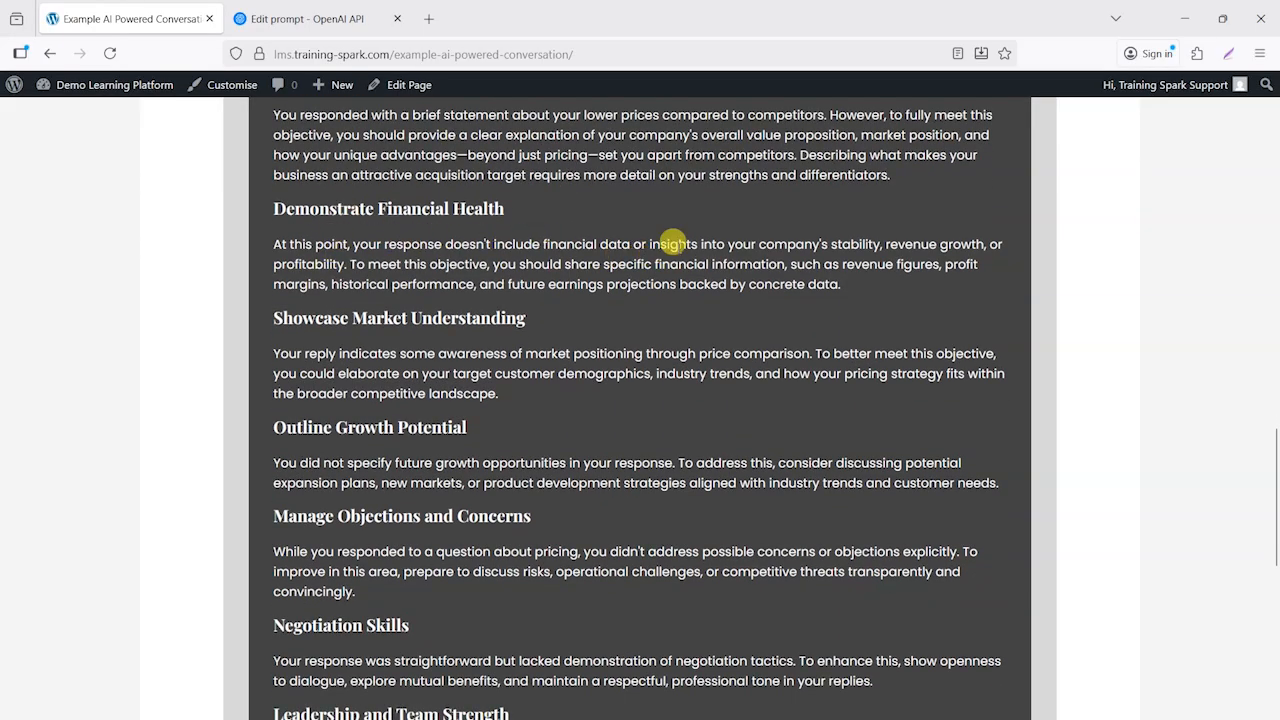
scroll(565, 466, down, 1)
scroll(578, 466, down, 3)
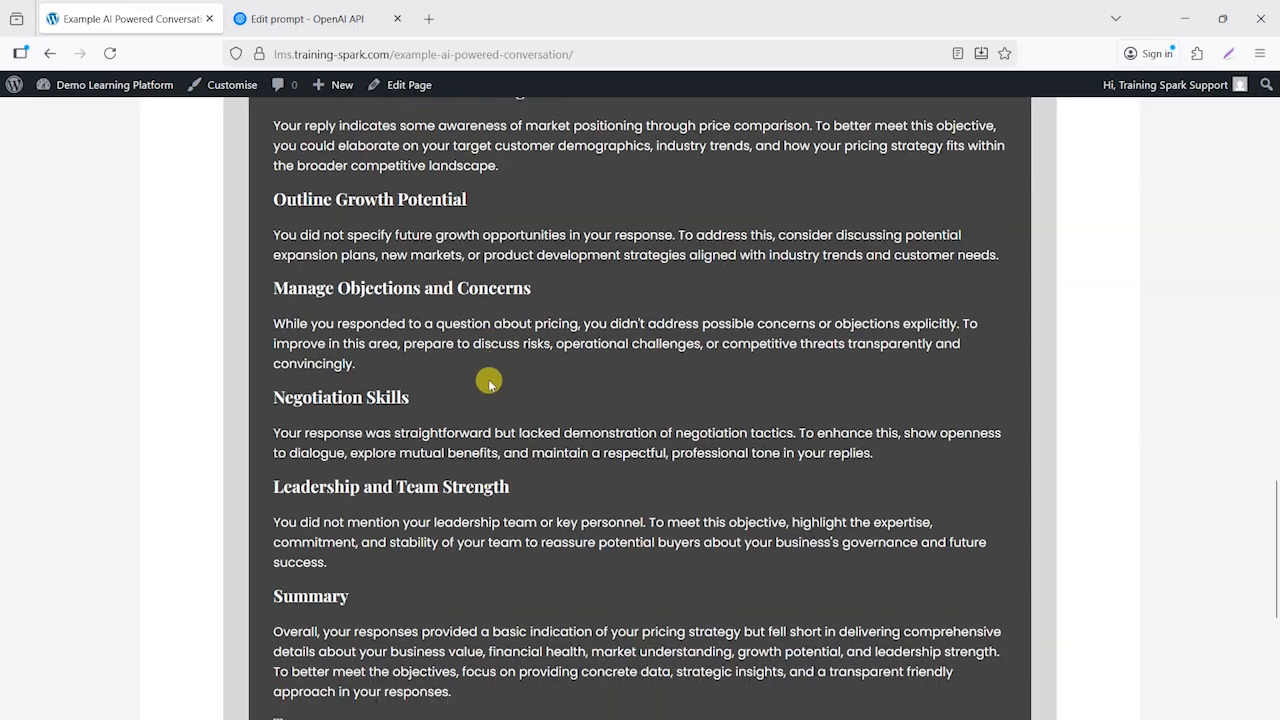
scroll(568, 437, up, 1)
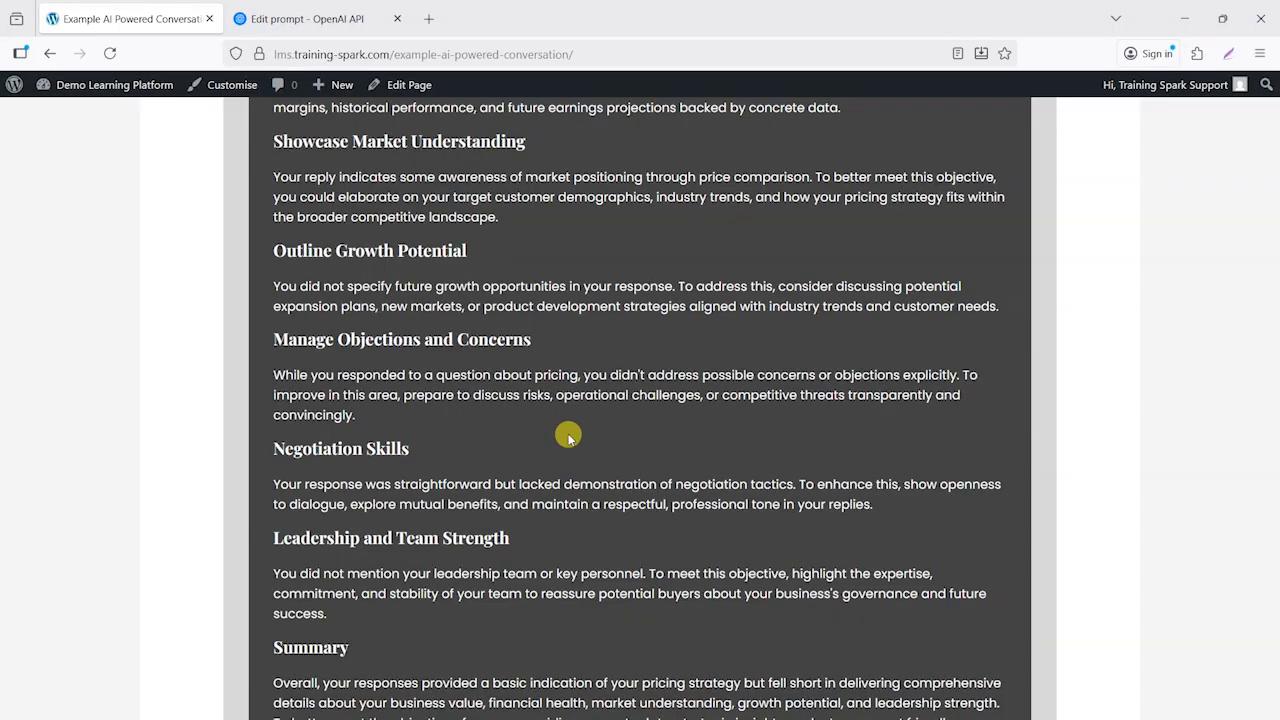
scroll(815, 470, up, 15)
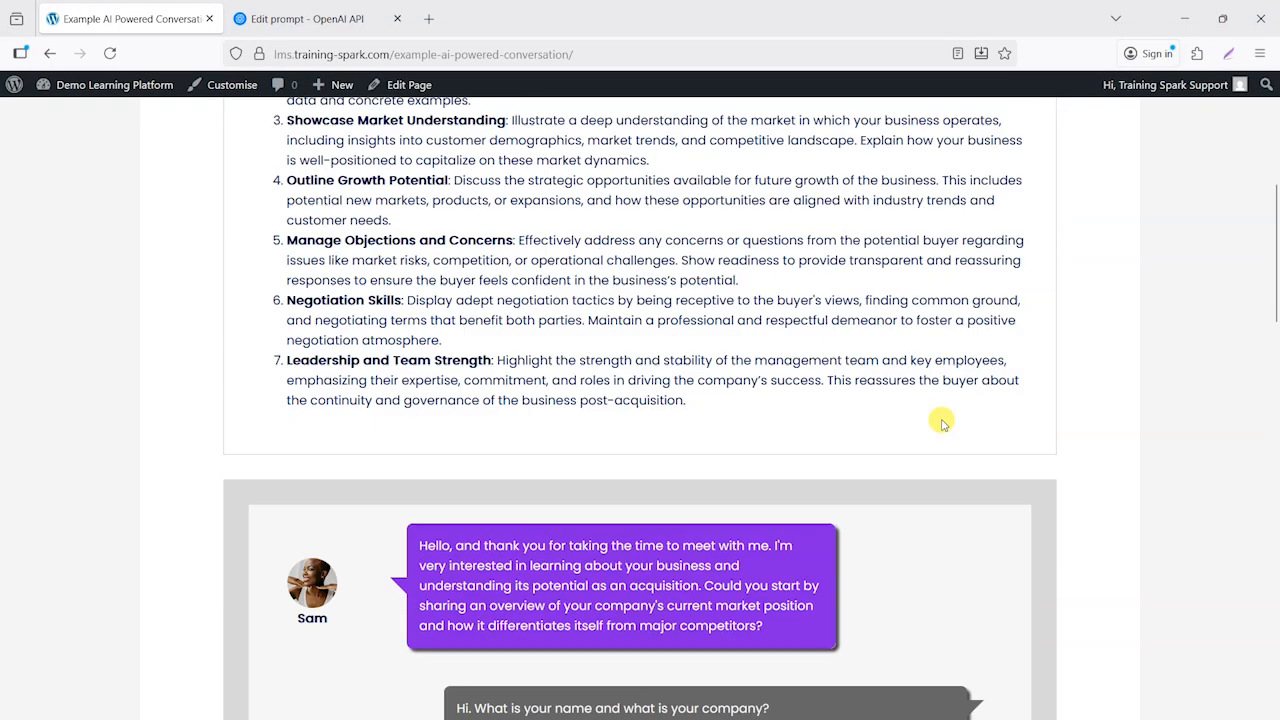
scroll(815, 470, up, 3)
scroll(471, 280, down, 5)
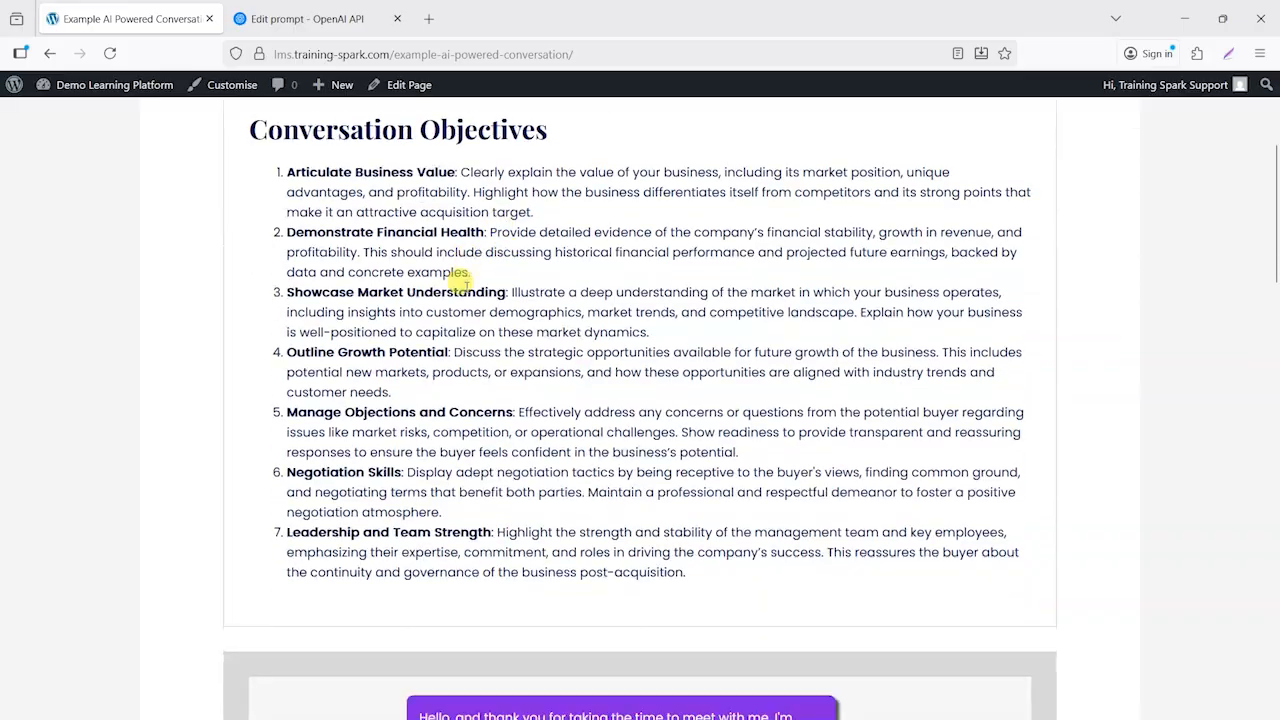
Return to the WordPress dashboard and start a new AI-powered conversation from the AI eLearning Powerpack conversations list.
mouse_move(100, 85)
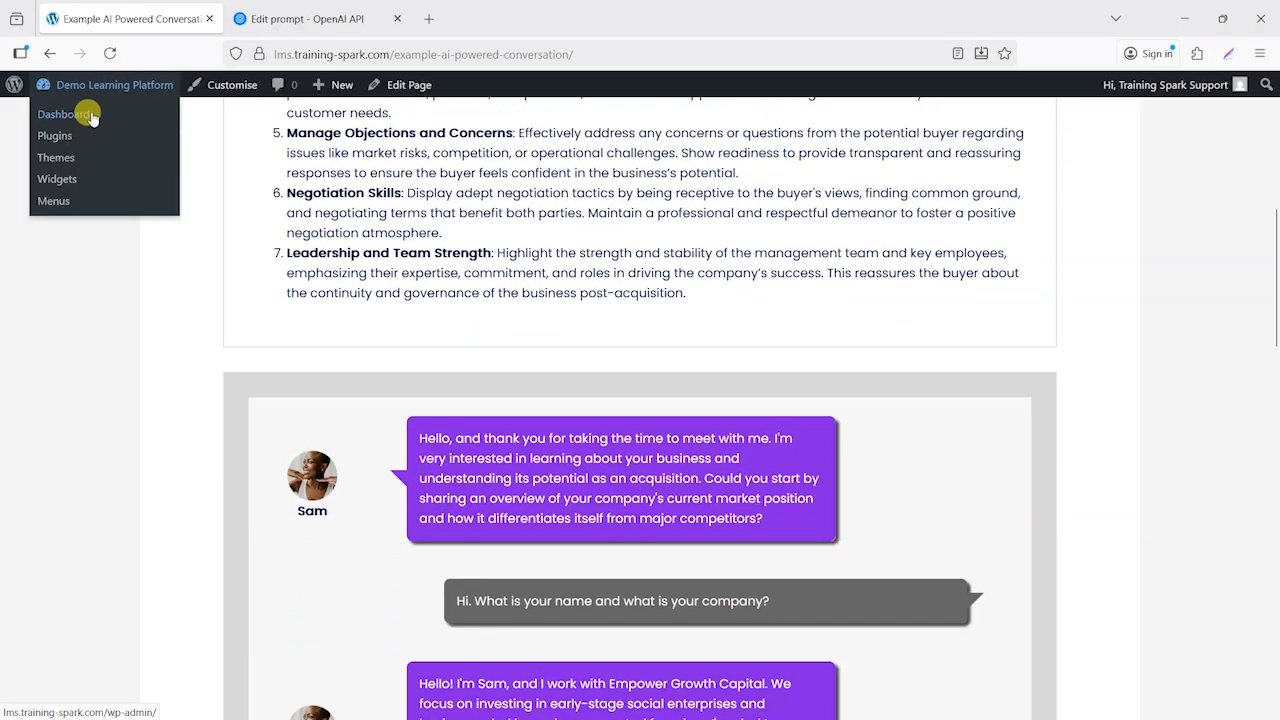
click(86, 107)
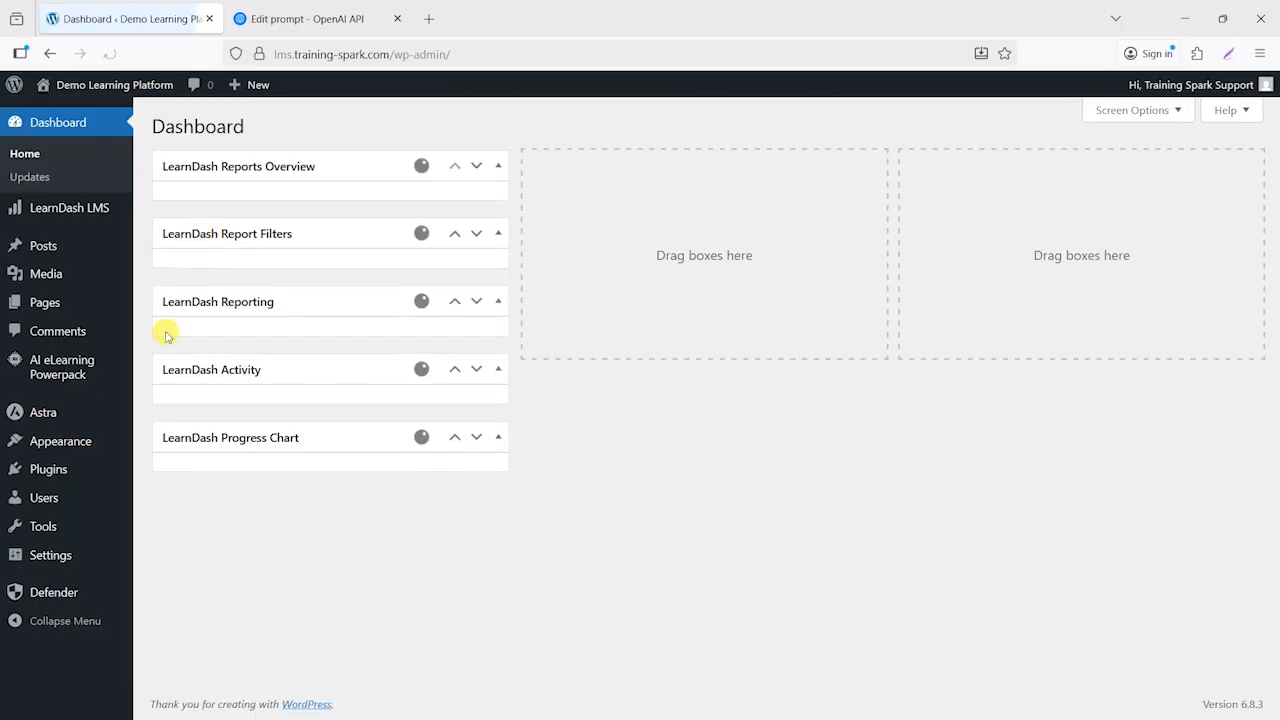
mouse_move(52, 370)
click(170, 410)
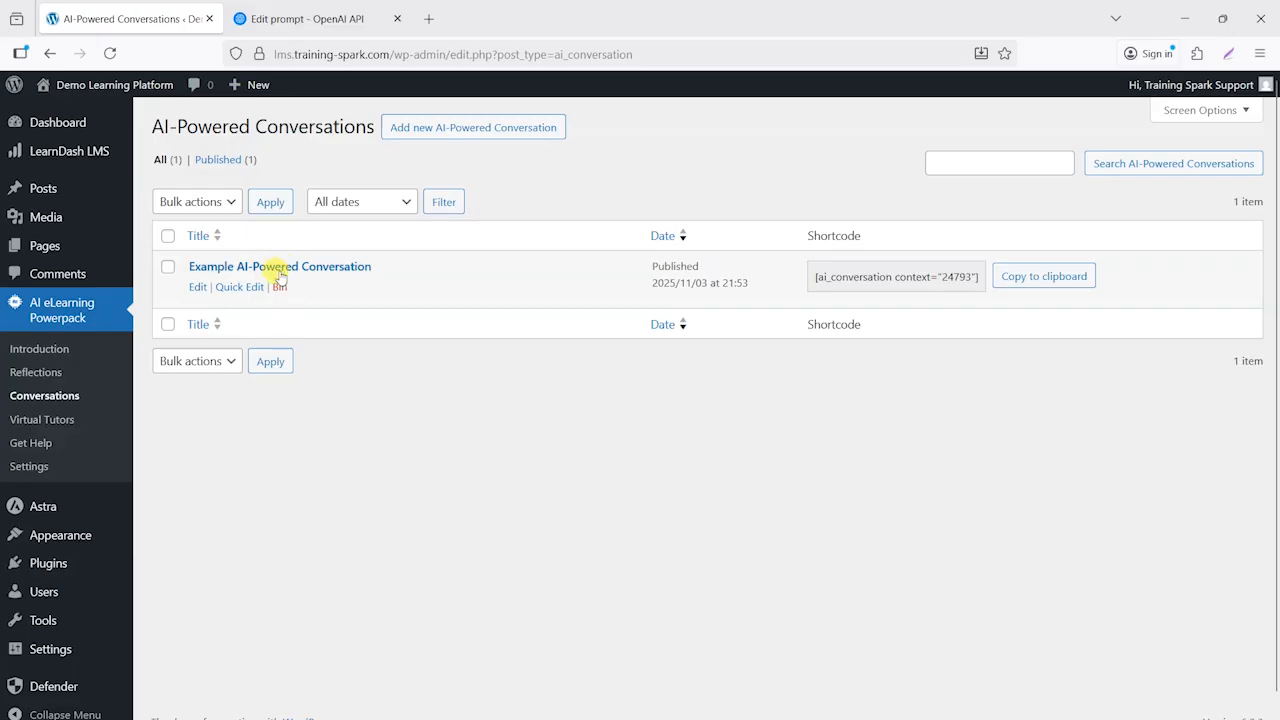
click(428, 135)
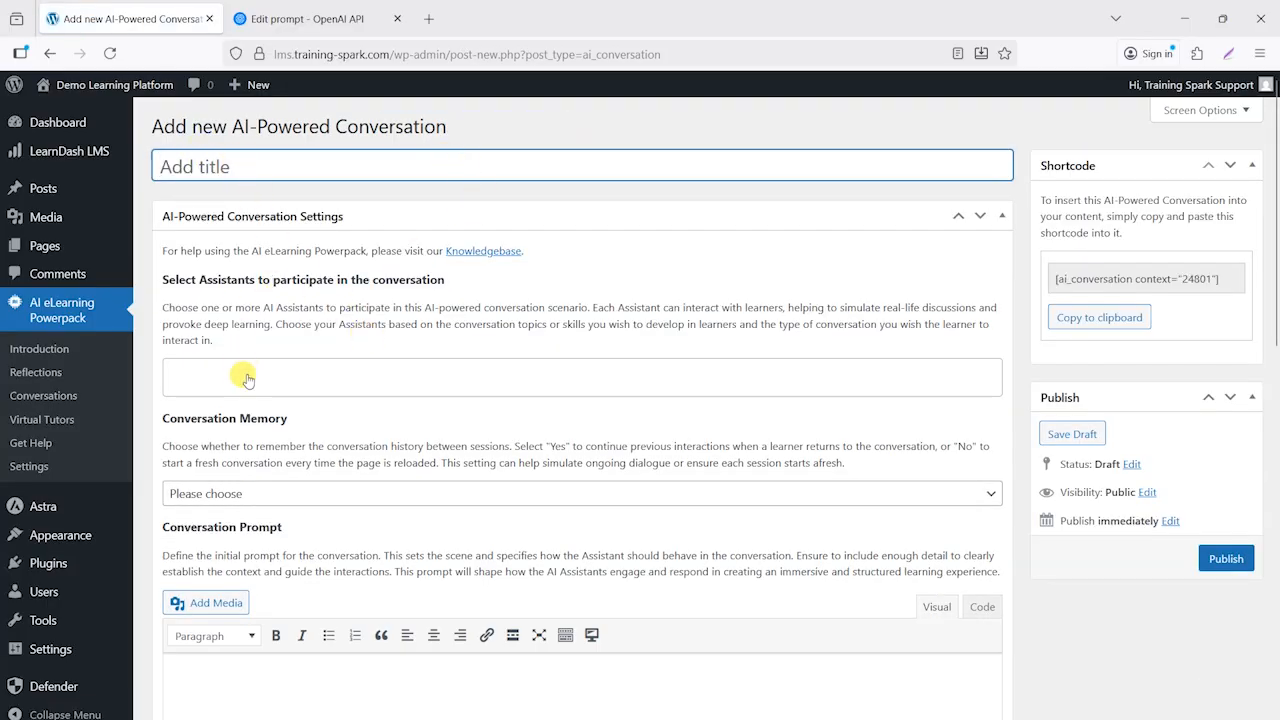
Review the new conversation's assistant, memory and prompt settings and highlight its shortcode.
scroll(320, 391, down, 2)
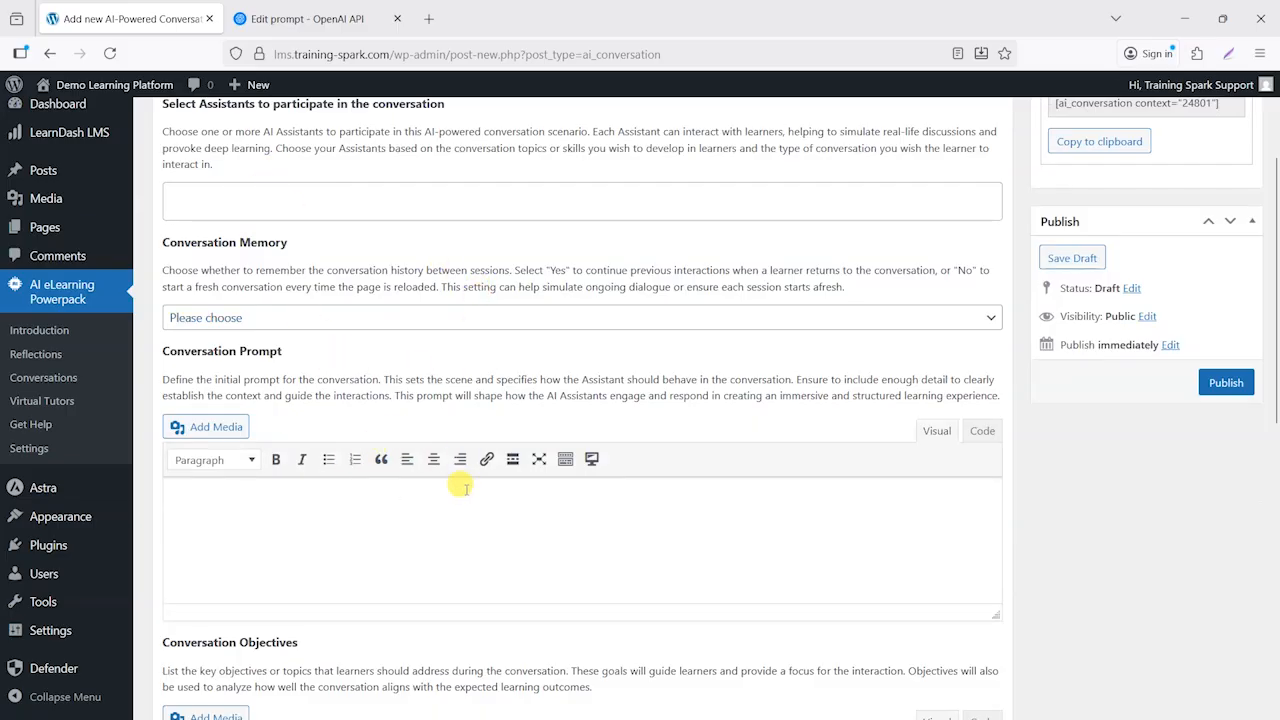
scroll(531, 437, up, 1)
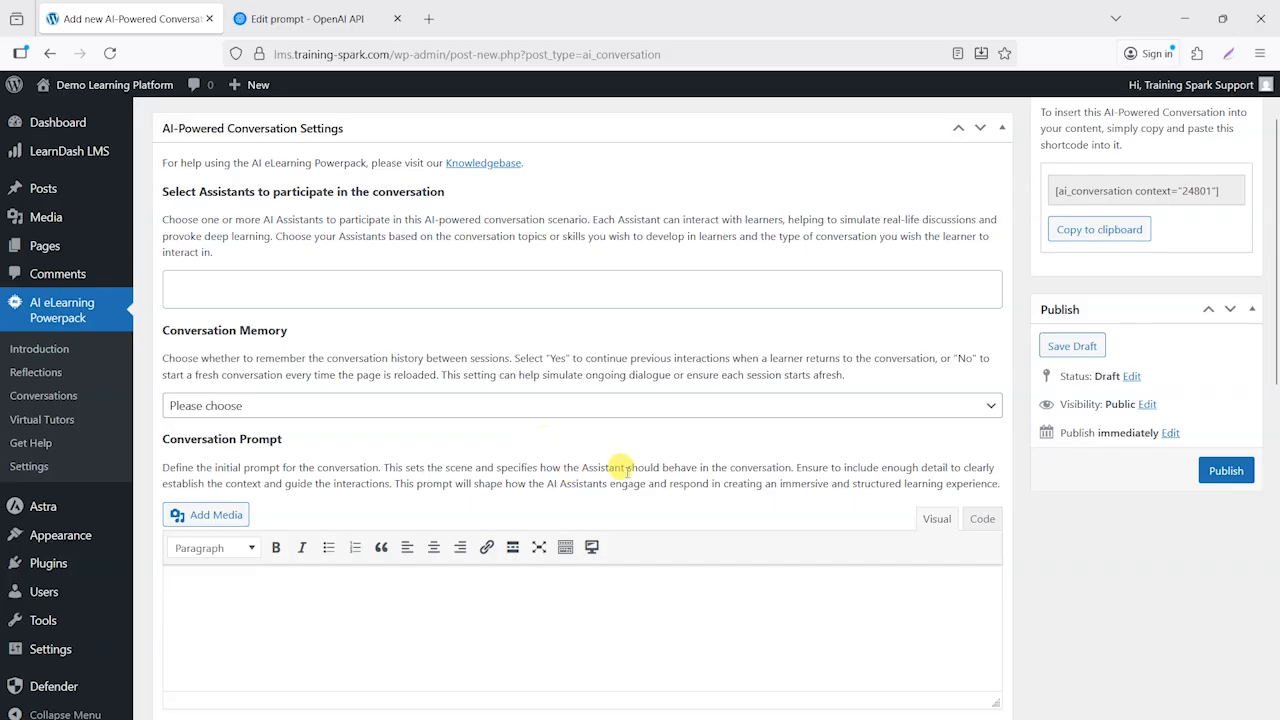
drag(1230, 191, 1053, 190)
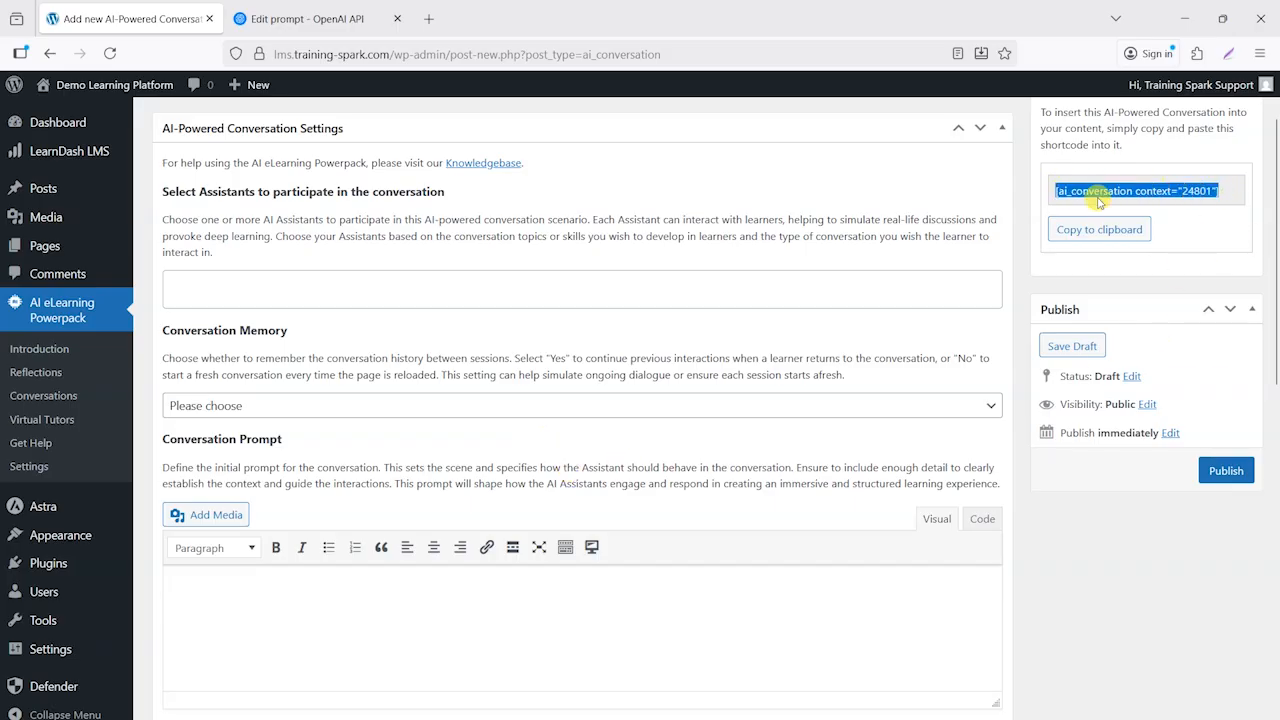